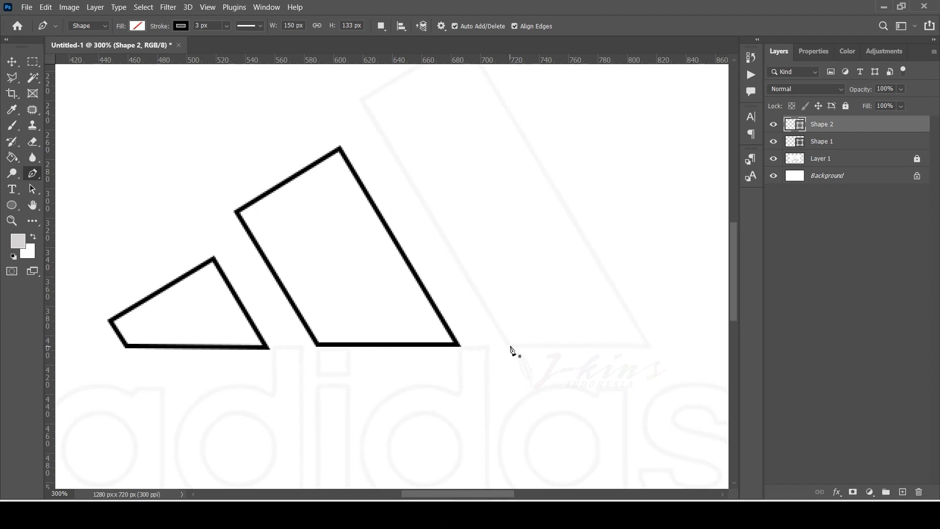
Trace the third, tallest slanted stripe of the logo as a closed Pen shape about 196 px wide and 210 px high
{"action": "left_click", "coordinate": [510, 345]}
{"action": "left_click", "coordinate": [651, 347]}
{"action": "scroll", "coordinate": [548, 250], "scroll_direction": "up", "scroll_amount": 2}
{"action": "left_click", "coordinate": [464, 78]}
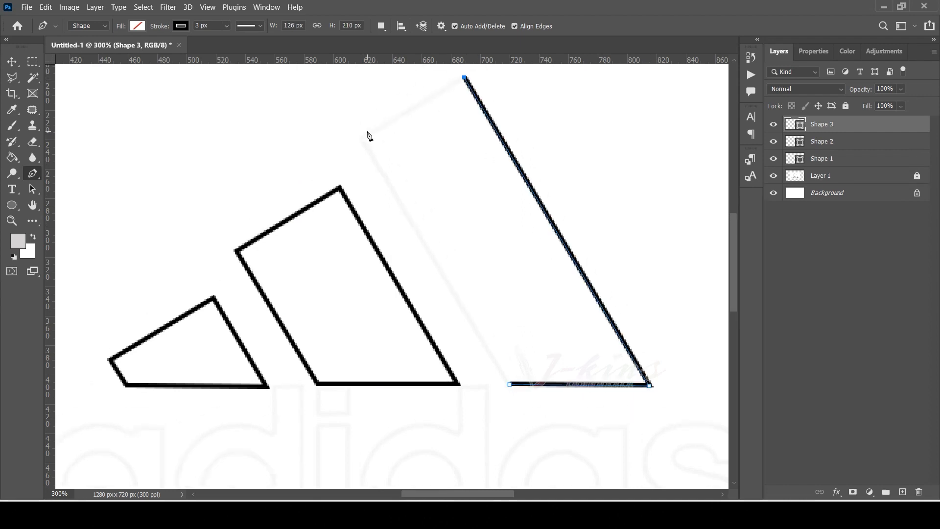
{"action": "left_click", "coordinate": [362, 142]}
{"action": "left_click", "coordinate": [510, 386]}
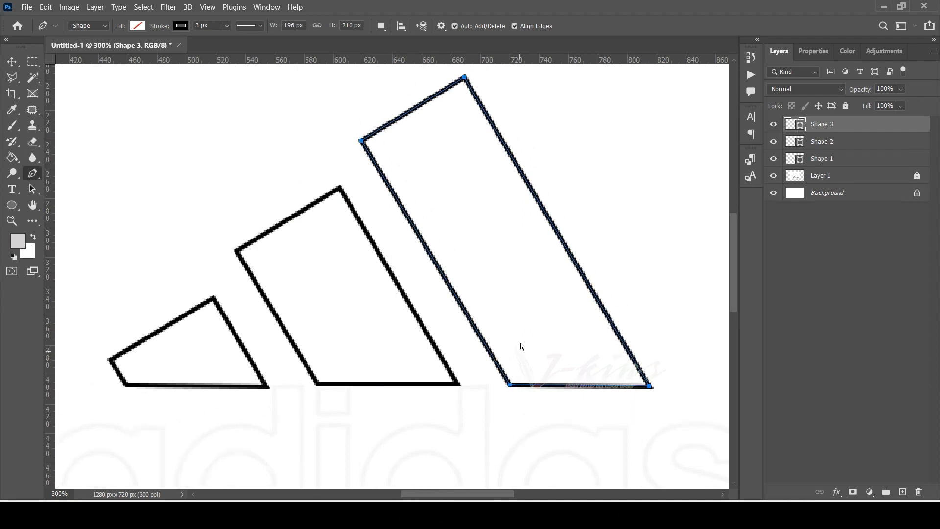
{"action": "key", "text": "Return"}
{"action": "scroll", "coordinate": [441, 358], "scroll_direction": "down", "scroll_amount": 5}
{"action": "left_click_drag", "start_coordinate": [457, 494], "coordinate": [408, 494]}
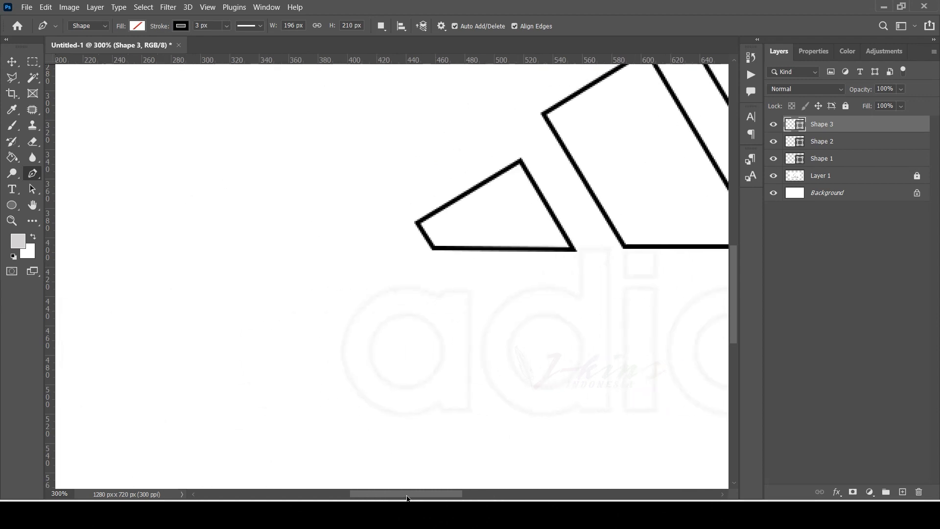
{"action": "left_click", "coordinate": [439, 299]}
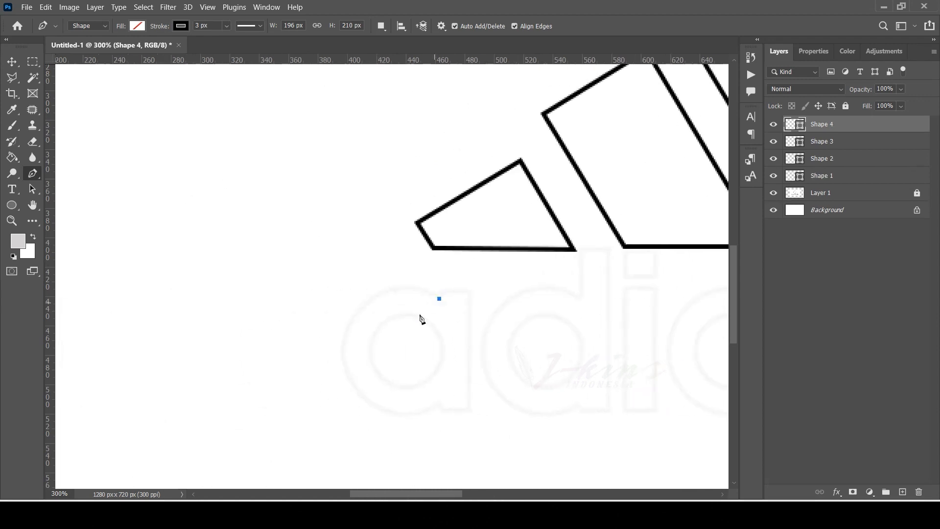
{"action": "mouse_move", "coordinate": [347, 370]}
{"action": "left_mouse_down"}
{"action": "mouse_move", "coordinate": [362, 459]}
{"action": "mouse_move", "coordinate": [346, 487]}
{"action": "mouse_move", "coordinate": [336, 481]}
{"action": "mouse_move", "coordinate": [354, 469]}
{"action": "mouse_move", "coordinate": [347, 476]}
{"action": "left_mouse_up"}
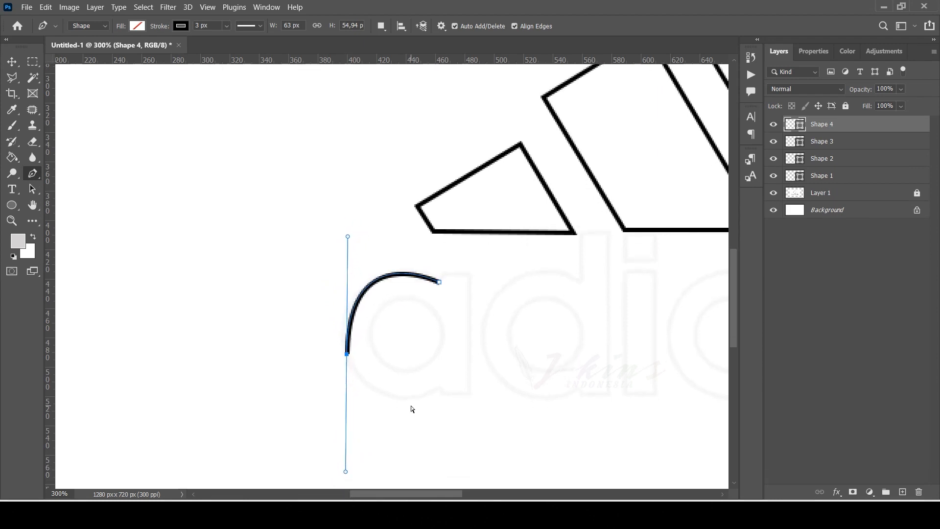
{"action": "key", "text": "ctrl+z"}
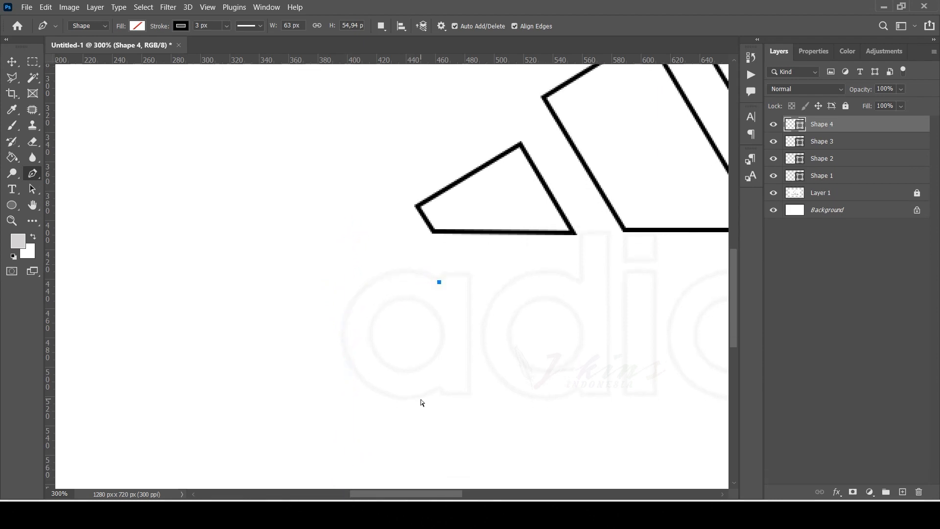
{"action": "mouse_move", "coordinate": [358, 294]}
{"action": "left_mouse_down"}
{"action": "mouse_move", "coordinate": [321, 346]}
{"action": "mouse_move", "coordinate": [332, 336]}
{"action": "mouse_move", "coordinate": [370, 416]}
{"action": "left_mouse_up"}
{"action": "key", "text": "Return"}
{"action": "left_click", "coordinate": [359, 293]}
{"action": "key", "text": "Return"}
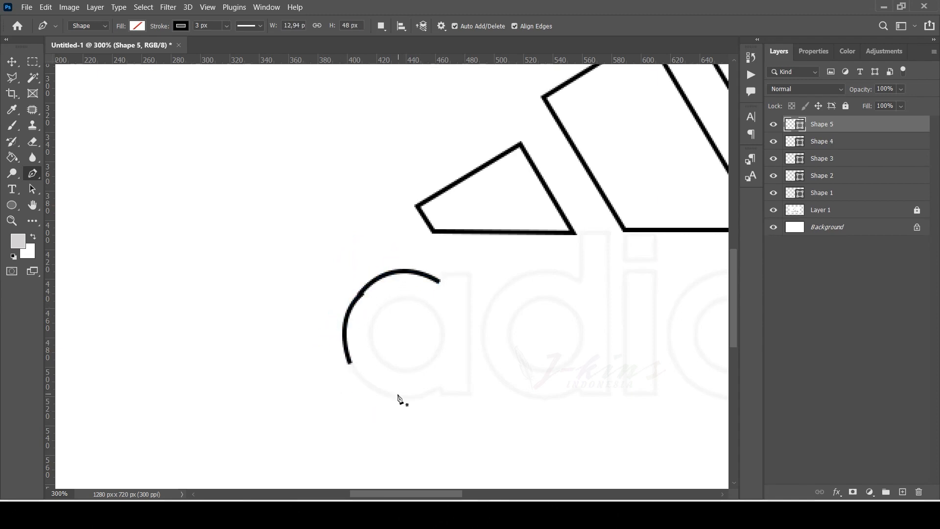
{"action": "key", "text": "ctrl+z"}
{"action": "key", "text": "ctrl+z"}
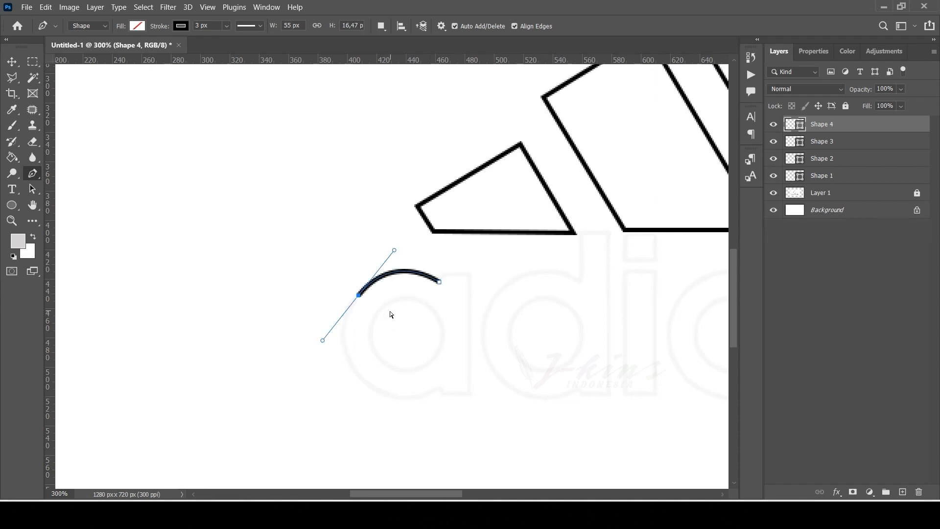
{"action": "key", "text": "ctrl+z"}
{"action": "left_click_drag", "start_coordinate": [342, 333], "coordinate": [316, 427]}
{"action": "left_click_drag", "start_coordinate": [441, 387], "coordinate": [474, 368]}
{"action": "key", "text": "Return"}
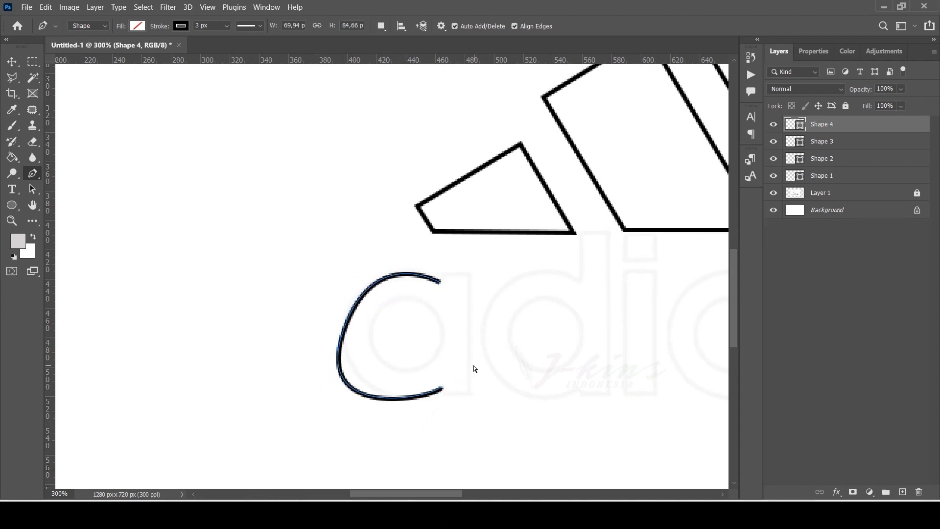
{"action": "key", "text": "ctrl+z"}
{"action": "key", "text": "Return"}
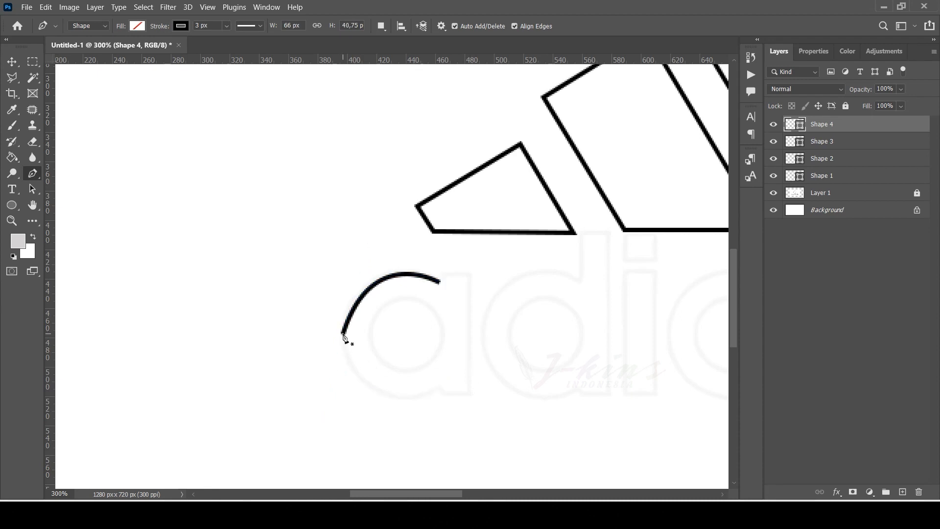
{"action": "left_click", "coordinate": [343, 334]}
{"action": "left_click_drag", "start_coordinate": [442, 388], "coordinate": [529, 346]}
{"action": "key", "text": "Return"}
{"action": "key", "text": "ctrl+z"}
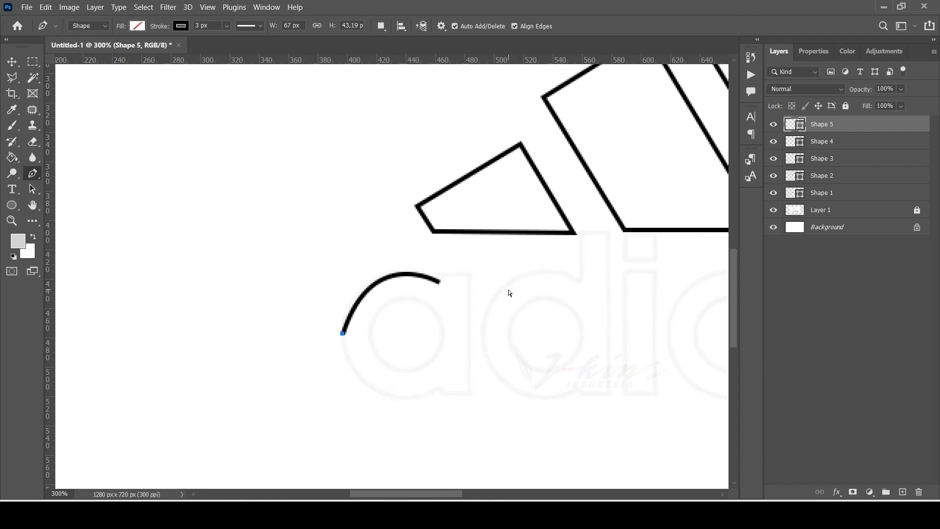
{"action": "key", "text": "ctrl+z"}
{"action": "key", "text": "ctrl+z"}
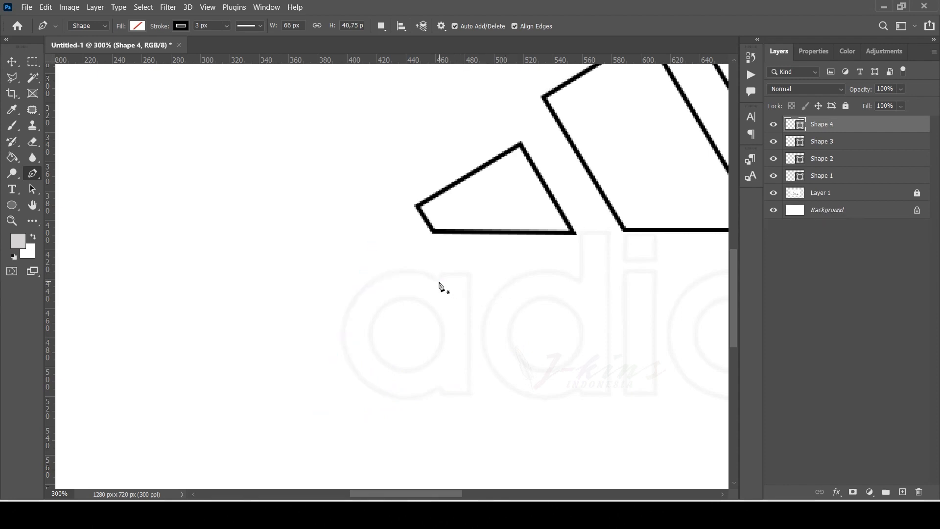
Trace the rounded outer side of the first letter a with three connected curved Pen segments, from its upper notch around to its lower notch
{"action": "left_click", "coordinate": [439, 282]}
{"action": "left_click_drag", "start_coordinate": [346, 312], "coordinate": [308, 382]}
{"action": "key", "text": "Escape"}
{"action": "left_click", "coordinate": [346, 312]}
{"action": "left_click_drag", "start_coordinate": [382, 393], "coordinate": [441, 419]}
{"action": "key", "text": "Escape"}
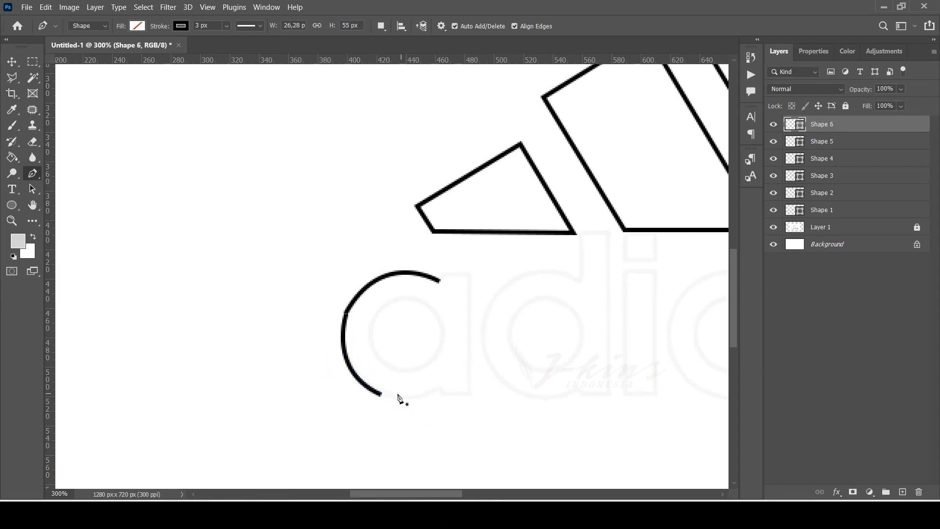
{"action": "left_click", "coordinate": [381, 395]}
{"action": "left_click_drag", "start_coordinate": [441, 387], "coordinate": [475, 367]}
{"action": "key", "text": "Escape"}
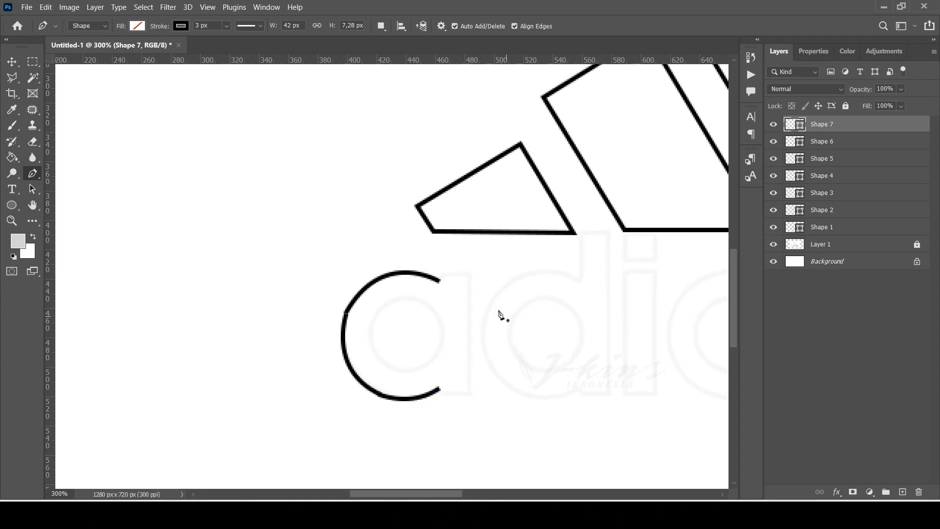
Trace the straight stem of the first letter a, about 22 px wide and 83 px high, joining both ends of its curve
{"action": "left_click", "coordinate": [440, 279]}
{"action": "left_click", "coordinate": [470, 273]}
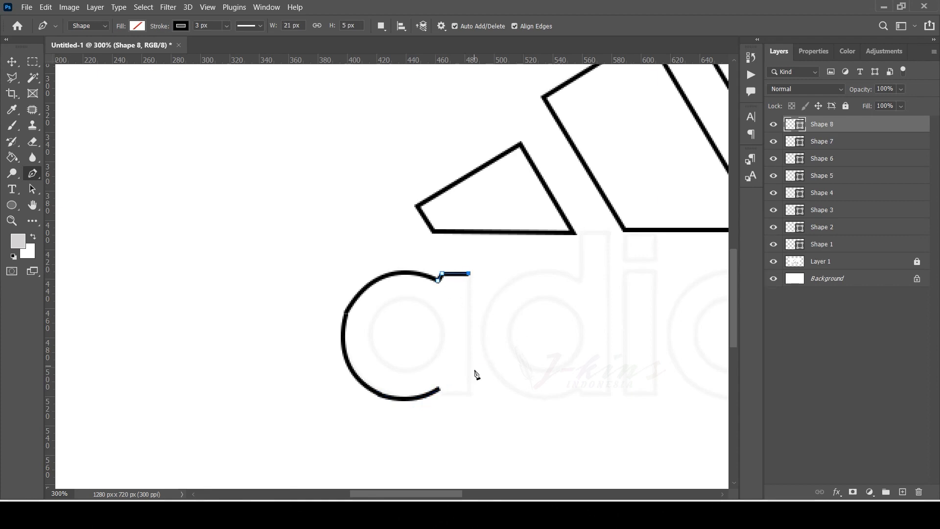
{"action": "left_click", "coordinate": [470, 394]}
{"action": "left_click", "coordinate": [442, 396]}
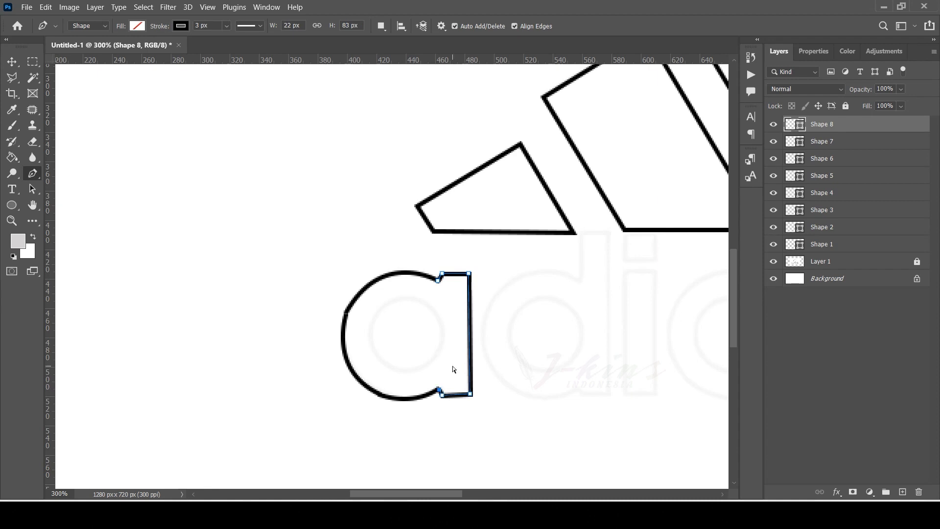
{"action": "key", "text": "Escape"}
Draw the vertical outer edge of the first letter d's stem as a Pen line about 111 px long
{"action": "left_click_drag", "start_coordinate": [424, 495], "coordinate": [460, 495]}
{"action": "left_click", "coordinate": [394, 232]}
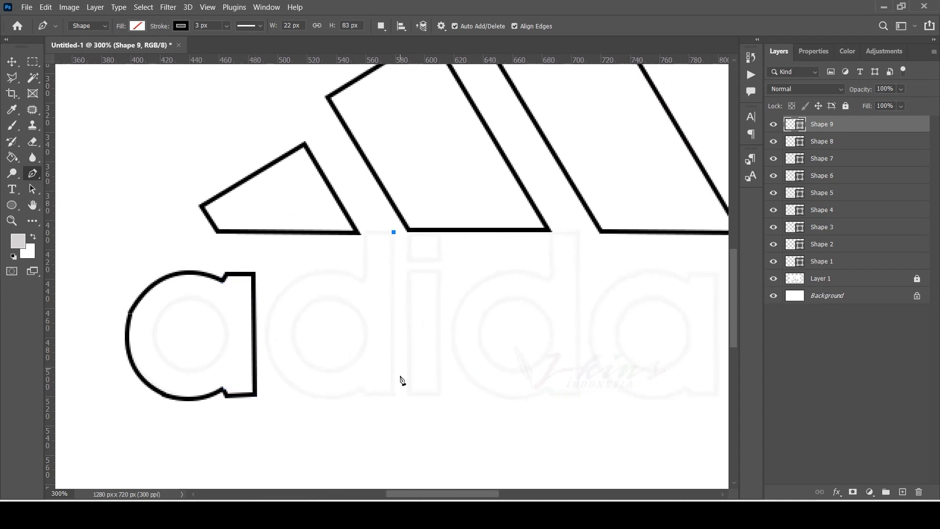
{"action": "left_click", "coordinate": [393, 394]}
{"action": "left_click", "coordinate": [394, 233]}
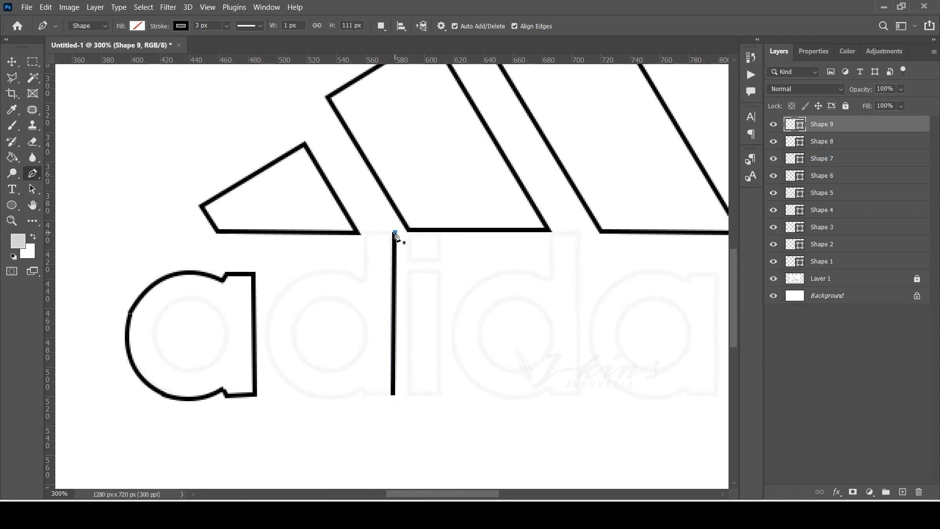
Trace the first d's stem top and inner edge, continuing into the upper curve of its bowl
{"action": "left_click", "coordinate": [395, 232]}
{"action": "left_click", "coordinate": [364, 233]}
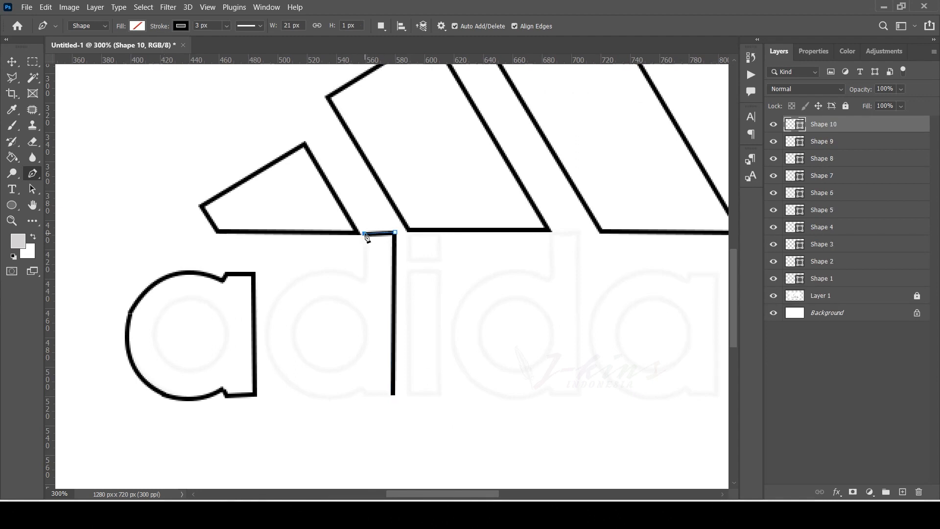
{"action": "left_click", "coordinate": [364, 280]}
{"action": "left_click_drag", "start_coordinate": [275, 307], "coordinate": [258, 361]}
{"action": "key", "text": "Escape"}
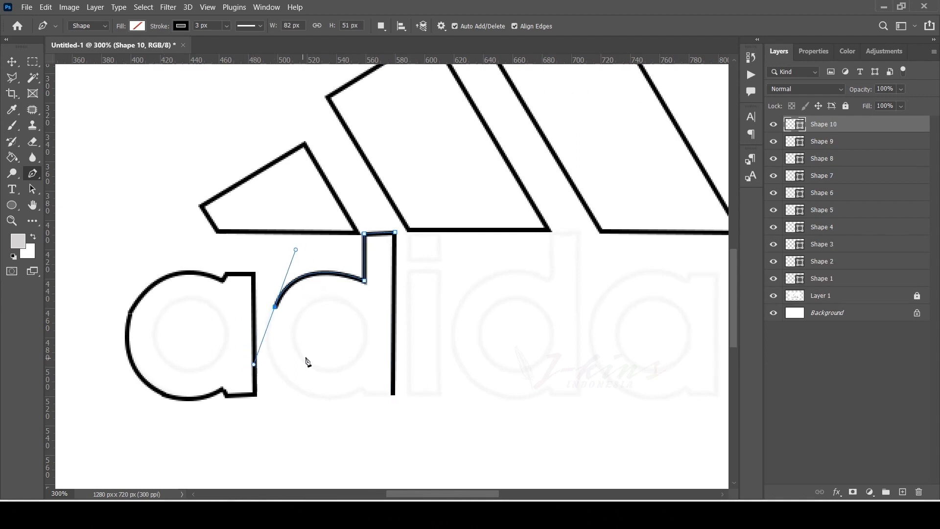
Trace the lower part of the first d's bowl with two curved Pen segments ending at its bottom notch
{"action": "left_click", "coordinate": [276, 307]}
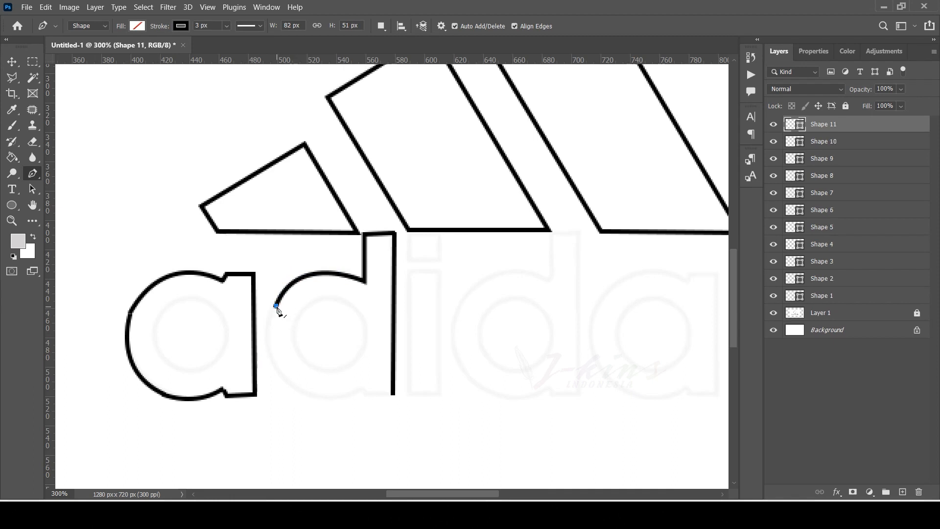
{"action": "left_click_drag", "start_coordinate": [295, 390], "coordinate": [342, 433]}
{"action": "key", "text": "Escape"}
{"action": "left_click", "coordinate": [293, 389]}
{"action": "left_click_drag", "start_coordinate": [362, 387], "coordinate": [399, 363]}
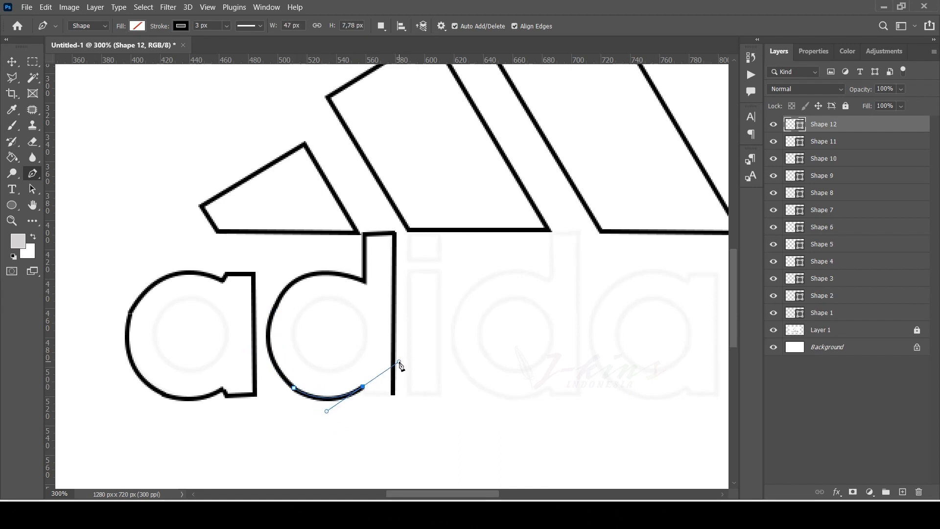
{"action": "key", "text": "Escape"}
Close the bottom of the first d by tracing the small notch and the flat base under its stem
{"action": "left_click", "coordinate": [363, 388]}
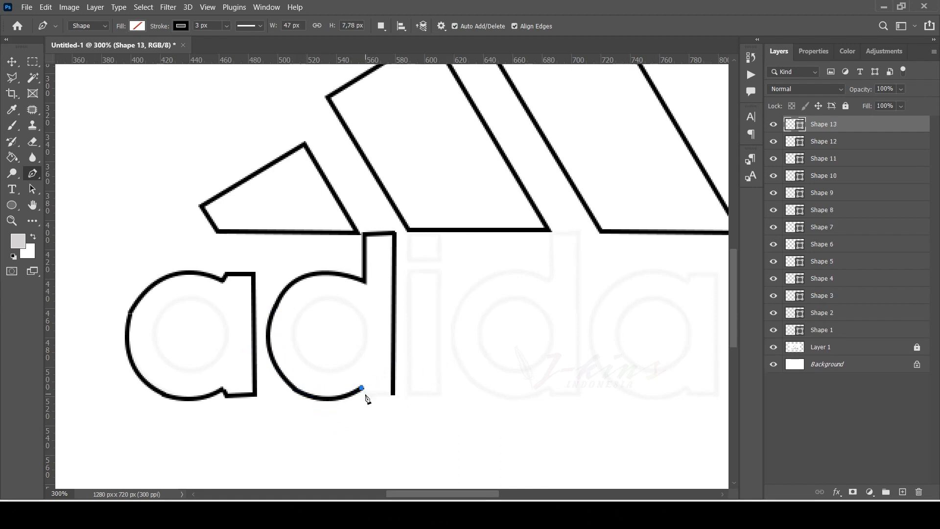
{"action": "left_click", "coordinate": [395, 394]}
{"action": "key", "text": "Escape"}
{"action": "left_click", "coordinate": [364, 392]}
{"action": "left_click", "coordinate": [394, 395]}
{"action": "key", "text": "Escape"}
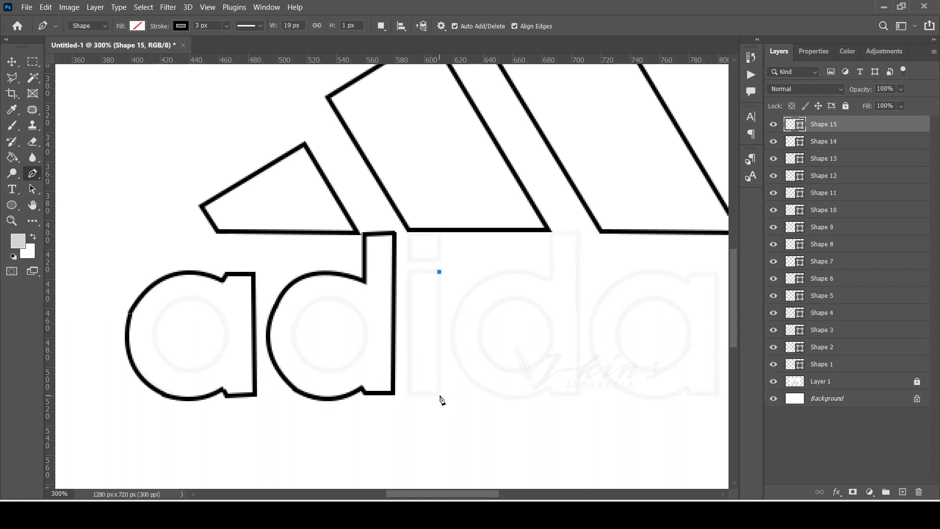
Trace the body of the letter i as a closed upright Pen rectangle about 21 px wide and 83 px high
{"action": "left_click", "coordinate": [440, 393]}
{"action": "left_click", "coordinate": [408, 394]}
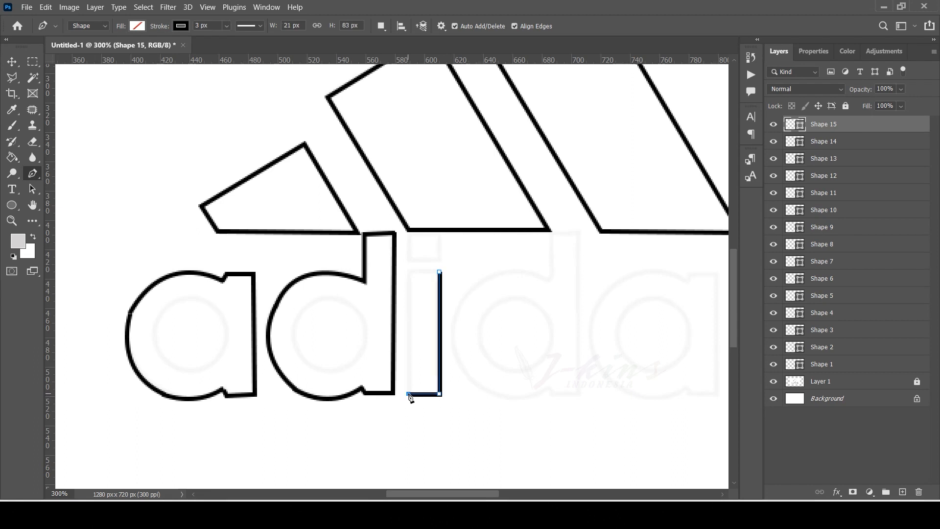
{"action": "left_click", "coordinate": [410, 270]}
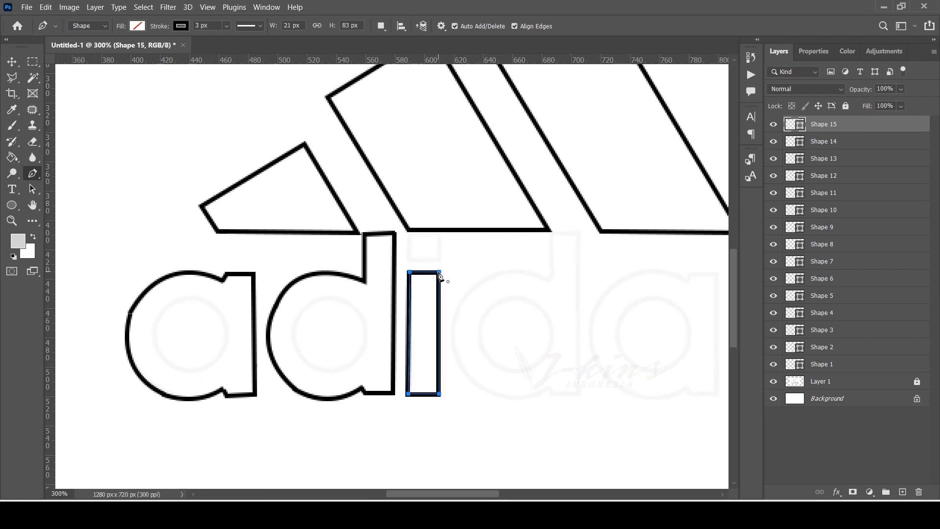
{"action": "left_click", "coordinate": [439, 274]}
Draw the dot of the letter i with the Rectangle tool, about 21 px wide and 20 px high
{"action": "left_click", "coordinate": [12, 205]}
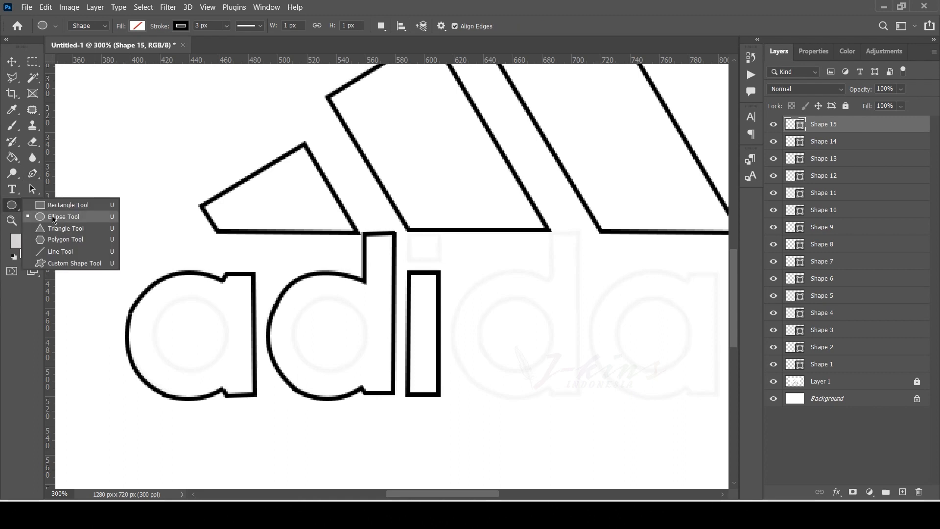
{"action": "left_click", "coordinate": [55, 205]}
{"action": "left_click_drag", "start_coordinate": [409, 234], "coordinate": [440, 264]}
{"action": "key", "text": "Return"}
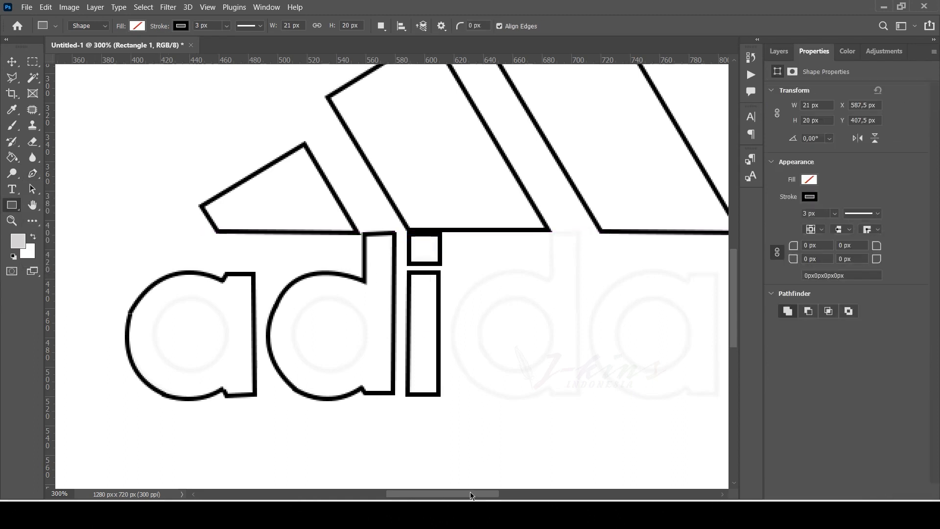
Draw the vertical outer edge of the second letter d's stem as a Pen line about 110 px long
{"action": "mouse_move", "coordinate": [471, 491]}
{"action": "left_mouse_down"}
{"action": "mouse_move", "coordinate": [510, 491]}
{"action": "mouse_move", "coordinate": [471, 491]}
{"action": "mouse_move", "coordinate": [481, 492]}
{"action": "left_mouse_up"}
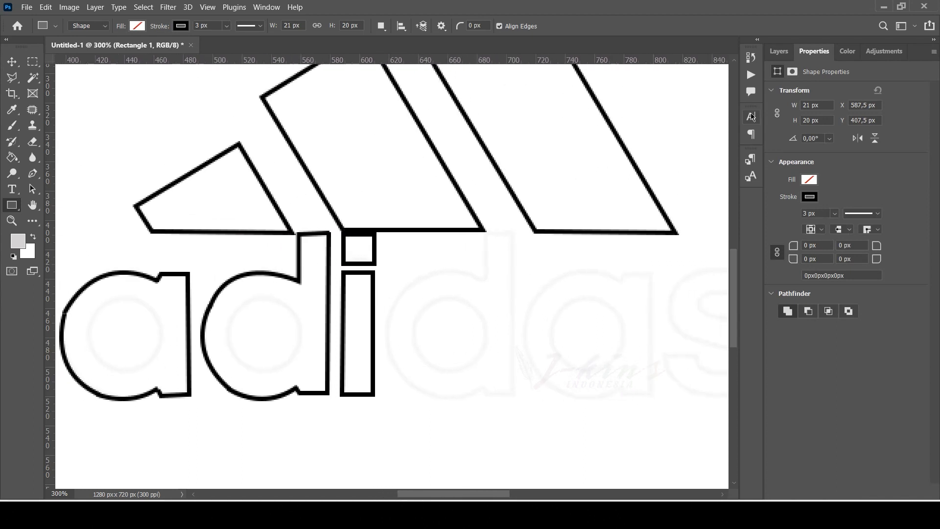
{"action": "key", "text": "p"}
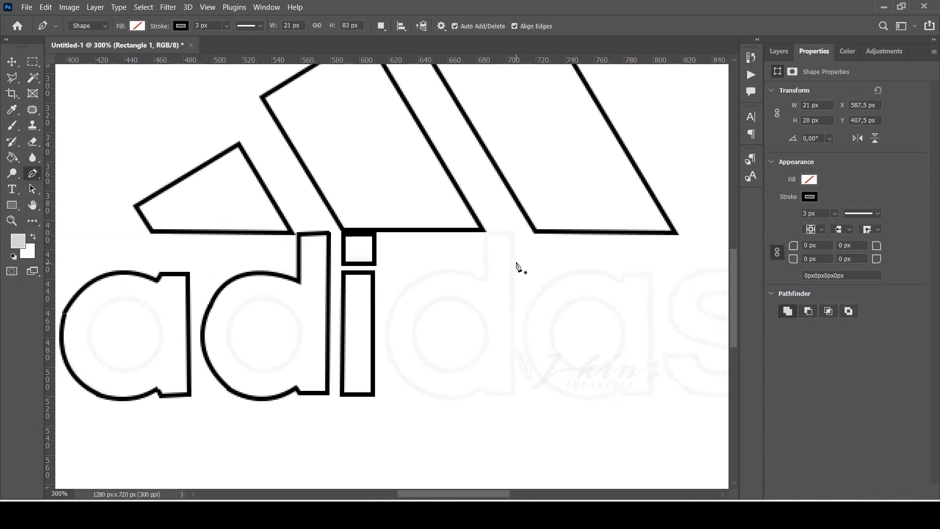
{"action": "left_click", "coordinate": [515, 233]}
{"action": "left_click", "coordinate": [514, 394]}
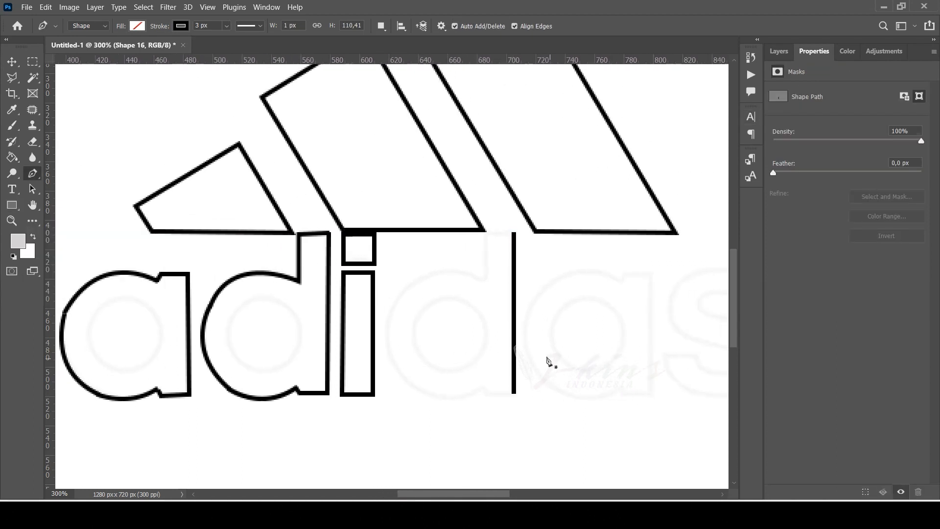
Trace the second d's stem top, inner edge and complete curved bowl down to its bottom notch
{"action": "left_click", "coordinate": [484, 234]}
{"action": "left_click", "coordinate": [485, 279]}
{"action": "left_click_drag", "start_coordinate": [399, 298], "coordinate": [372, 340]}
{"action": "left_click", "coordinate": [403, 377]}
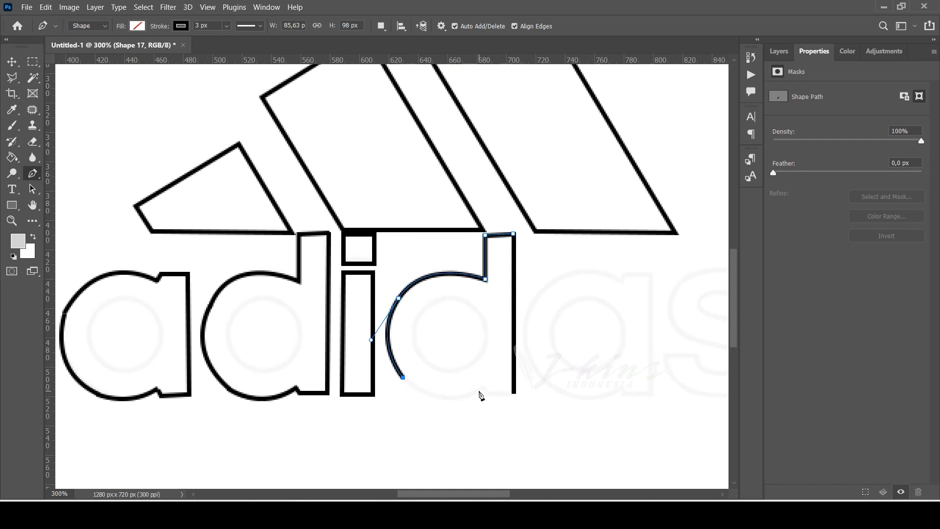
{"action": "left_click_drag", "start_coordinate": [483, 389], "coordinate": [517, 364]}
{"action": "key", "text": "Return"}
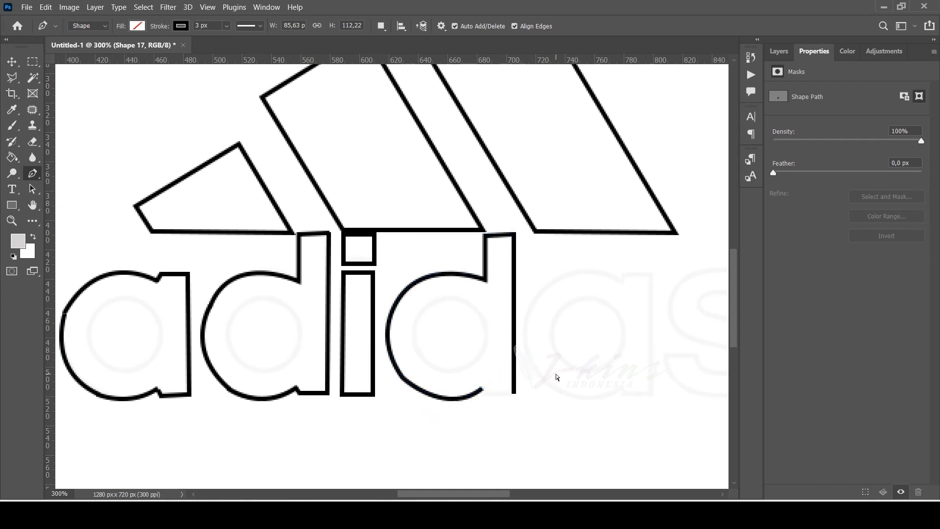
Close the bottom of the second d with a flat base line about 21 px long under its stem
{"action": "left_click", "coordinate": [485, 392]}
{"action": "left_click", "coordinate": [515, 395]}
{"action": "key", "text": "Return"}
Draw the vertical outer edge of the second letter a's stem as a Pen line about 82 px long
{"action": "left_click_drag", "start_coordinate": [482, 495], "coordinate": [518, 495]}
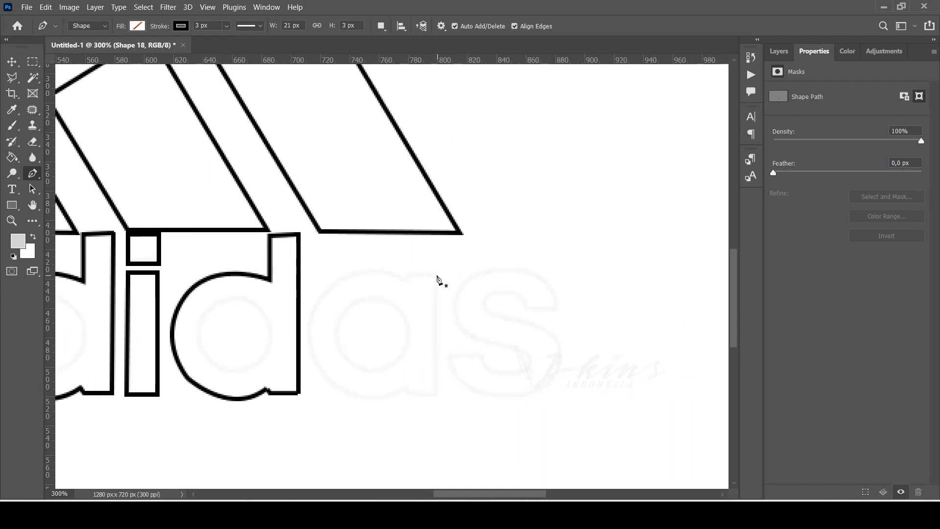
{"action": "left_click", "coordinate": [436, 395]}
{"action": "key", "text": "Return"}
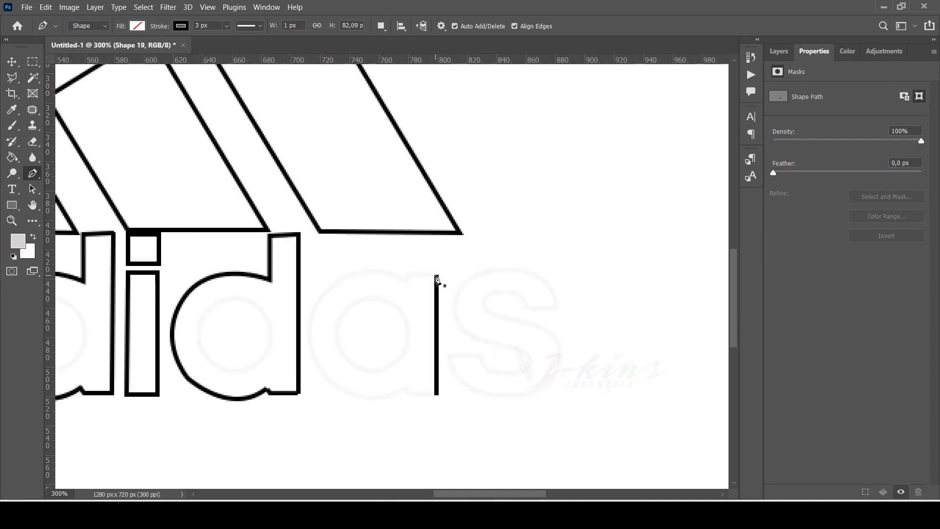
Trace the second letter a's stem top, short inner edge and curved bowl around to its lowest point with the Pen tool
{"action": "left_click", "coordinate": [436, 273]}
{"action": "left_click", "coordinate": [409, 273]}
{"action": "left_click", "coordinate": [409, 283]}
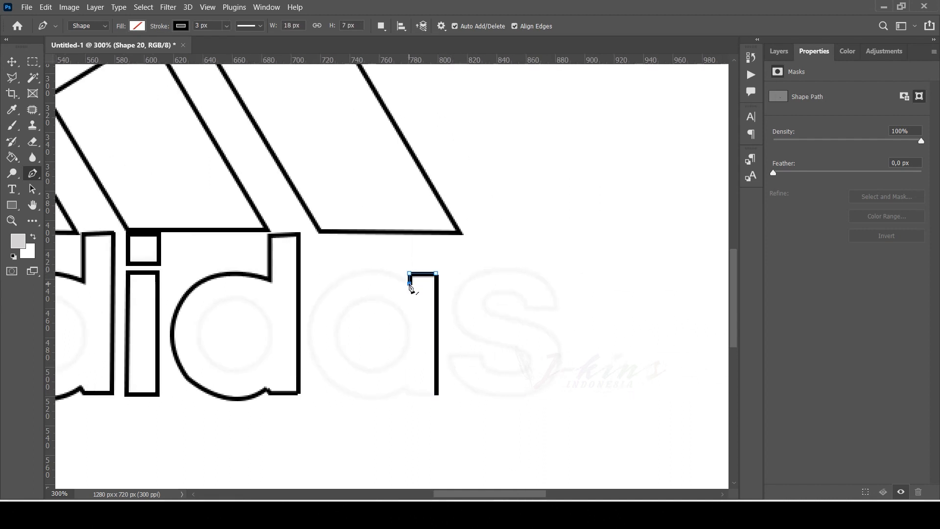
{"action": "left_click_drag", "start_coordinate": [340, 279], "coordinate": [306, 301]}
{"action": "left_click_drag", "start_coordinate": [309, 347], "coordinate": [311, 352]}
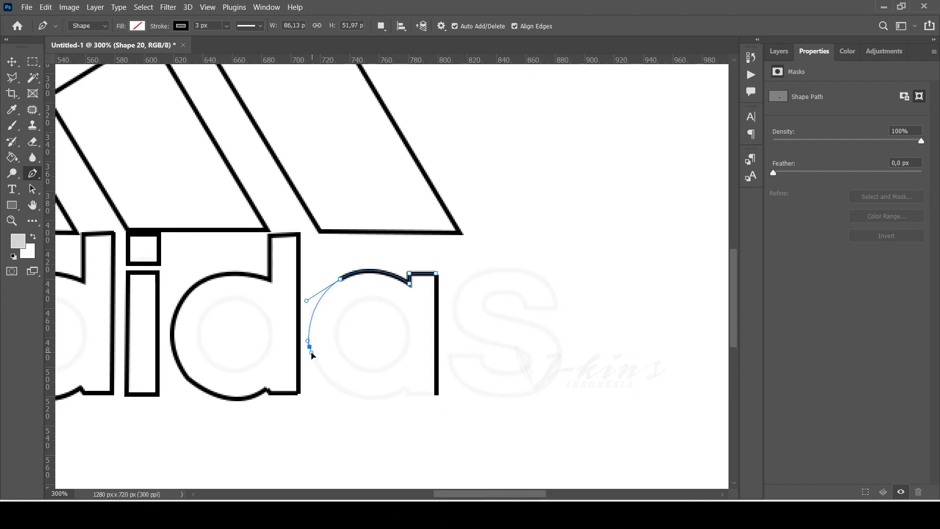
{"action": "mouse_move", "coordinate": [361, 396]}
{"action": "left_mouse_down"}
{"action": "mouse_move", "coordinate": [404, 412]}
{"action": "mouse_move", "coordinate": [419, 383]}
{"action": "mouse_move", "coordinate": [441, 369]}
{"action": "mouse_move", "coordinate": [428, 374]}
{"action": "left_mouse_up"}
{"action": "key", "text": "Escape"}
Complete the underside of the second a's bowl with a curve rising to the notch beside the stem
{"action": "left_click", "coordinate": [361, 396]}
{"action": "key", "text": "Escape"}
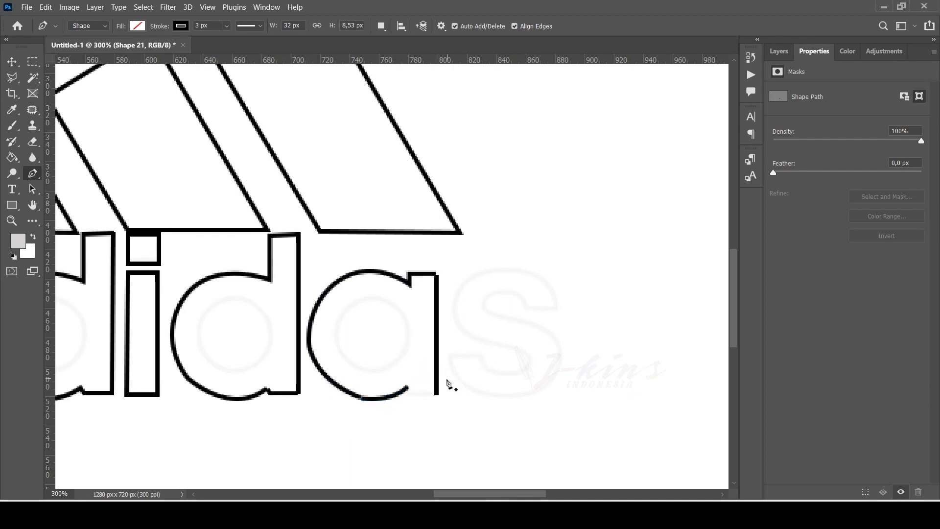
{"action": "key", "text": "ctrl+z"}
{"action": "left_click_drag", "start_coordinate": [405, 389], "coordinate": [426, 376]}
{"action": "key", "text": "Escape"}
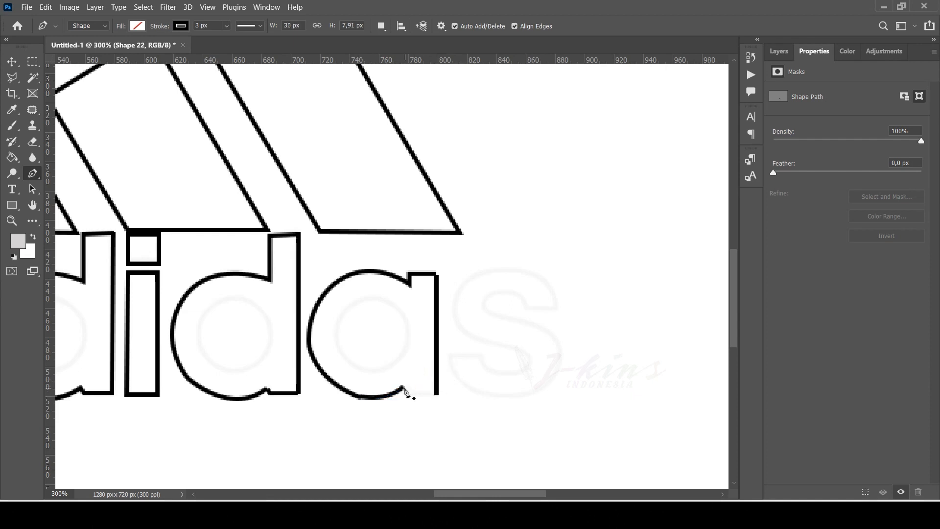
Close the bottom of the second a with a short flat base line under its stem
{"action": "left_click", "coordinate": [410, 392]}
{"action": "left_click", "coordinate": [435, 392]}
{"action": "key", "text": "Escape"}
Trace the letter s's flat upper terminal, its top arc and the outer curve down to its left shoulder
{"action": "left_click", "coordinate": [526, 309]}
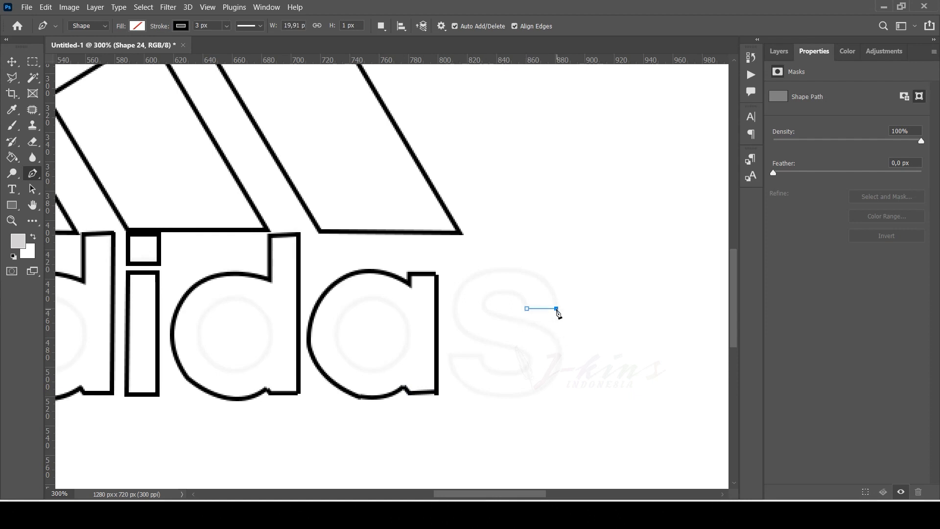
{"action": "left_click", "coordinate": [557, 308]}
{"action": "left_click_drag", "start_coordinate": [487, 270], "coordinate": [408, 275]}
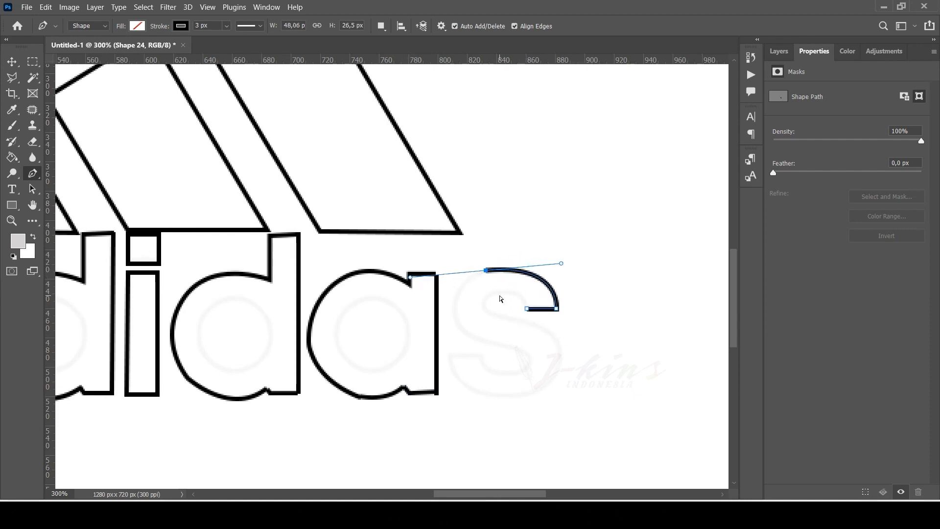
{"action": "key", "text": "Escape"}
{"action": "left_click_drag", "start_coordinate": [460, 326], "coordinate": [479, 375]}
{"action": "key", "text": "Escape"}
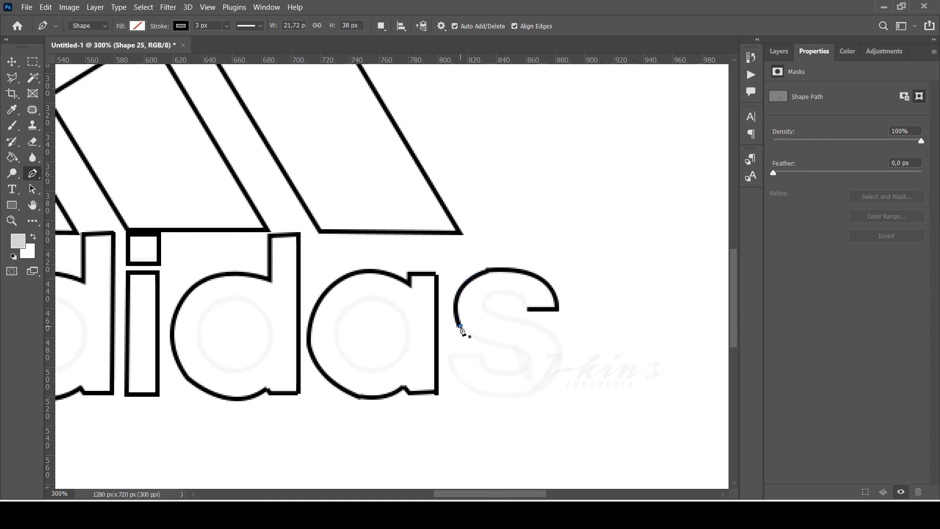
{"action": "left_click_drag", "start_coordinate": [531, 359], "coordinate": [532, 371]}
{"action": "key", "text": "Escape"}
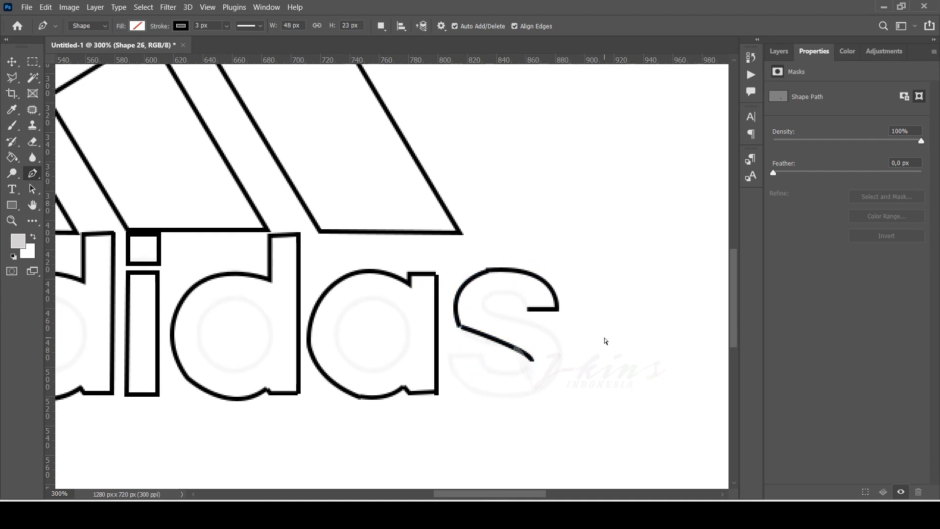
{"action": "key", "text": "ctrl+z"}
Trace the s's middle curve from the left shoulder across and around the inside of its lower bowl
{"action": "left_click", "coordinate": [459, 326]}
{"action": "mouse_move", "coordinate": [495, 345]}
{"action": "left_mouse_down"}
{"action": "mouse_move", "coordinate": [521, 349]}
{"action": "mouse_move", "coordinate": [550, 373]}
{"action": "mouse_move", "coordinate": [532, 362]}
{"action": "mouse_move", "coordinate": [451, 363]}
{"action": "mouse_move", "coordinate": [524, 384]}
{"action": "left_mouse_up"}
{"action": "key", "text": "Escape"}
{"action": "left_click", "coordinate": [493, 345]}
{"action": "key", "text": "Escape"}
{"action": "left_click", "coordinate": [531, 359]}
{"action": "key", "text": "Escape"}
{"action": "left_click", "coordinate": [480, 356]}
{"action": "key", "text": "Escape"}
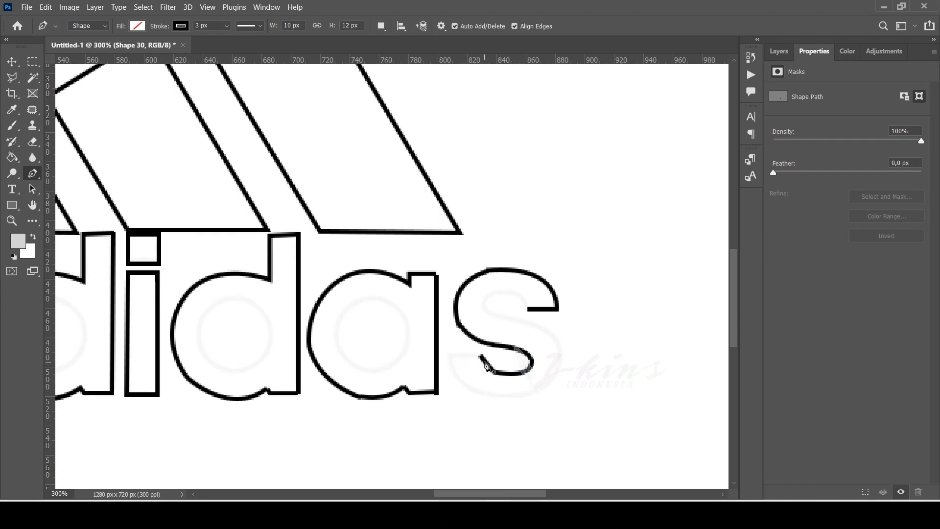
{"action": "left_click", "coordinate": [450, 356]}
{"action": "key", "text": "ctrl+z"}
{"action": "left_click", "coordinate": [451, 358]}
{"action": "key", "text": "ctrl+z"}
{"action": "left_click", "coordinate": [451, 358]}
{"action": "key", "text": "Escape"}
{"action": "key", "text": "ctrl+z"}
{"action": "key", "text": "ctrl+z"}
{"action": "key", "text": "ctrl+z"}
Trace the end of the s's lower inner curve, its flat lower terminal and the outer curve along the letter's bottom
{"action": "left_click_drag", "start_coordinate": [482, 357], "coordinate": [478, 337]}
{"action": "key", "text": "Escape"}
{"action": "left_click", "coordinate": [482, 357]}
{"action": "left_click", "coordinate": [448, 358]}
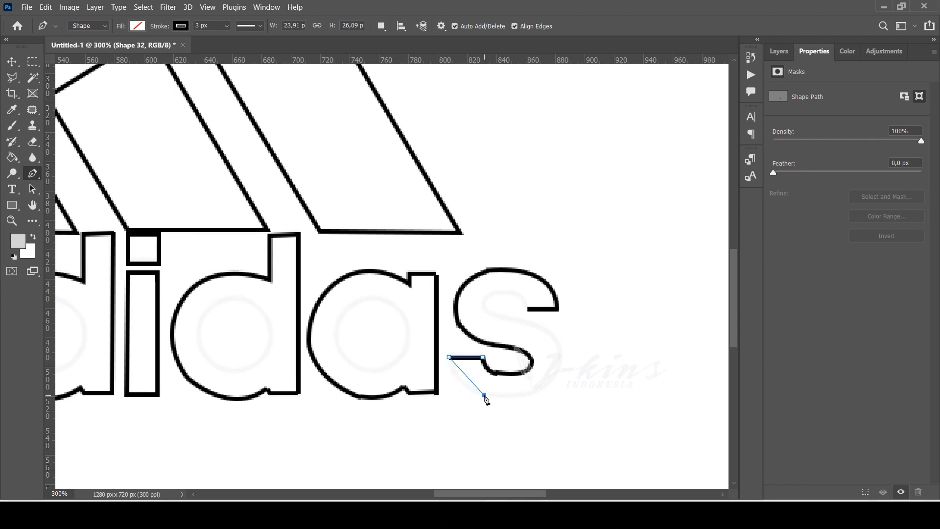
{"action": "left_click_drag", "start_coordinate": [487, 395], "coordinate": [584, 366]}
{"action": "key", "text": "Escape"}
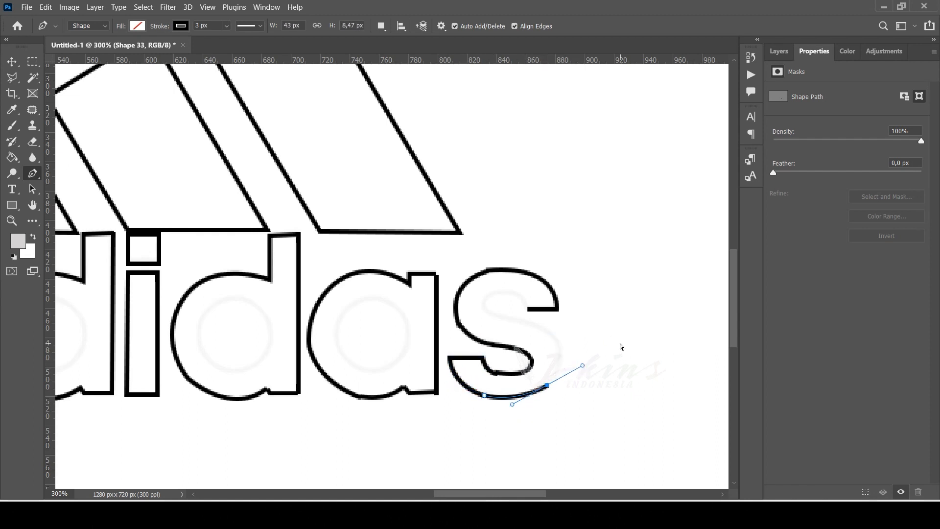
Trace the s's lower right outer curve and continue it back up to the inner middle of the letter
{"action": "key", "text": "Escape"}
{"action": "left_click_drag", "start_coordinate": [547, 332], "coordinate": [520, 306]}
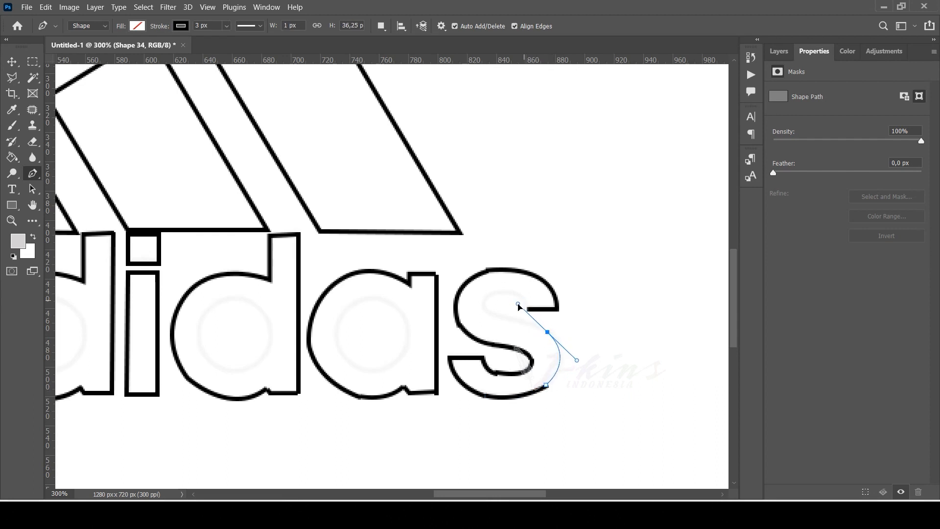
{"action": "key", "text": "Escape"}
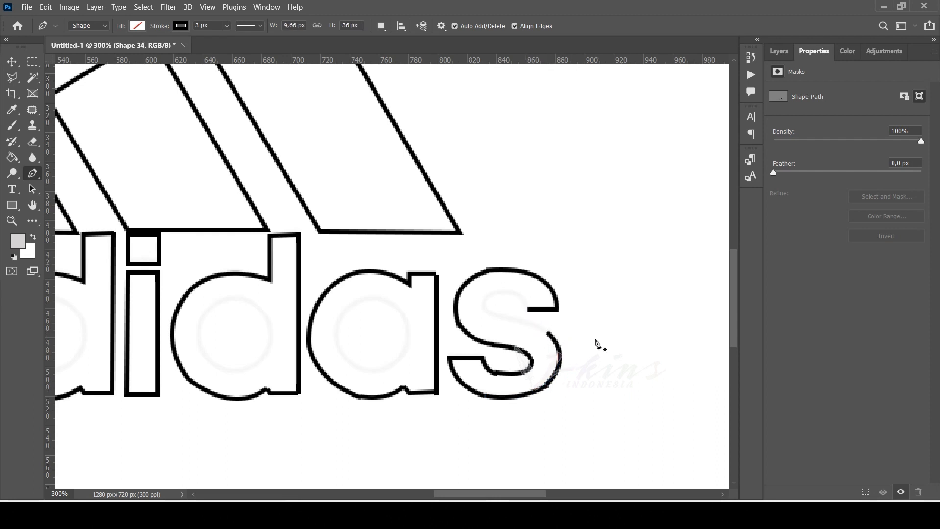
{"action": "key", "text": "v"}
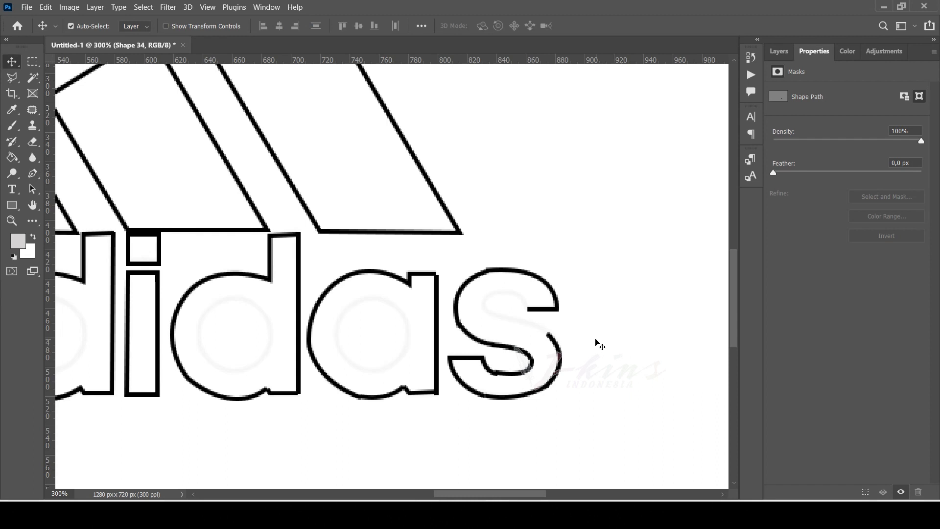
{"action": "key", "text": "p"}
{"action": "left_click_drag", "start_coordinate": [493, 313], "coordinate": [453, 311]}
{"action": "key", "text": "Escape"}
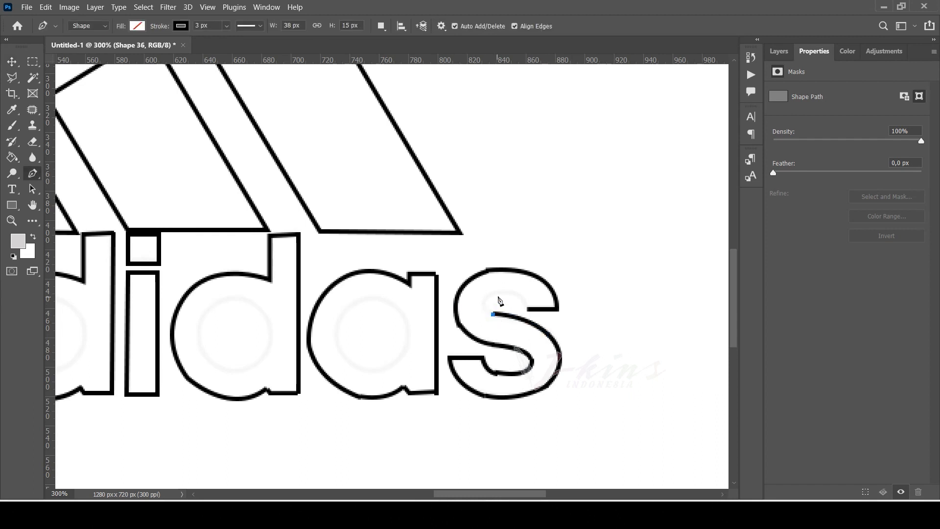
Close the s outline with a curve around its upper inner opening, joining the middle curve to the upper terminal
{"action": "left_click_drag", "start_coordinate": [502, 293], "coordinate": [496, 316]}
{"action": "key", "text": "Escape"}
{"action": "key", "text": "ctrl+z"}
{"action": "left_click", "coordinate": [495, 314]}
{"action": "key", "text": "Escape"}
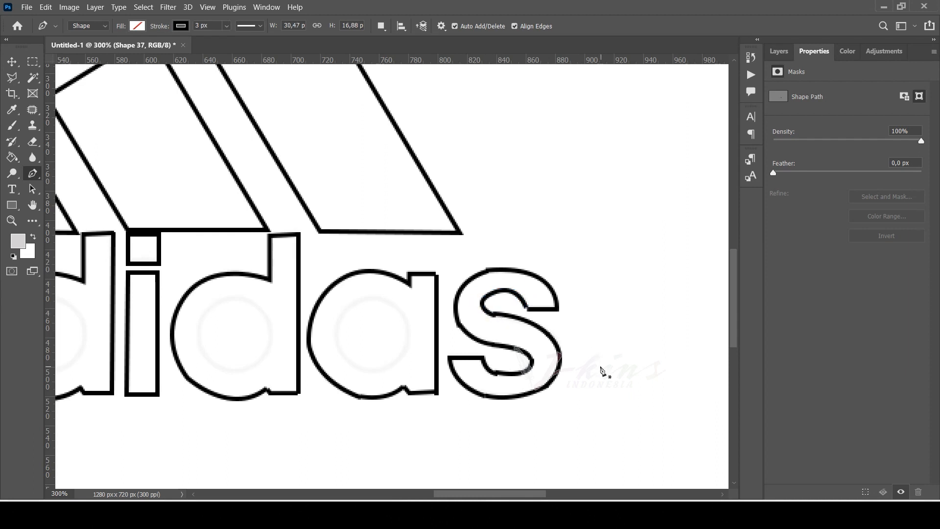
Draw a 54 px circle with the Ellipse tool and scale it to 89.47% to fit the second a's faded inner circle
{"action": "left_click_drag", "start_coordinate": [12, 206], "coordinate": [54, 217]}
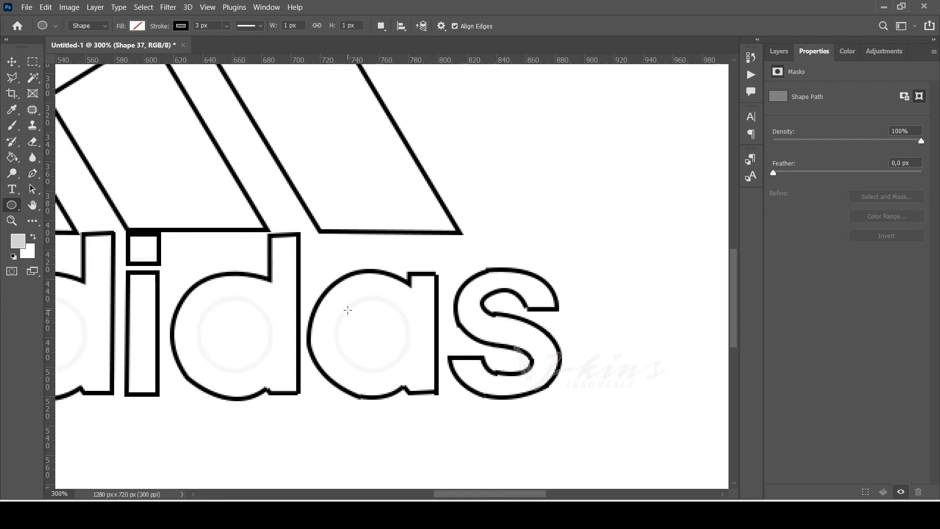
{"action": "left_click_drag", "start_coordinate": [348, 310], "coordinate": [428, 387]}
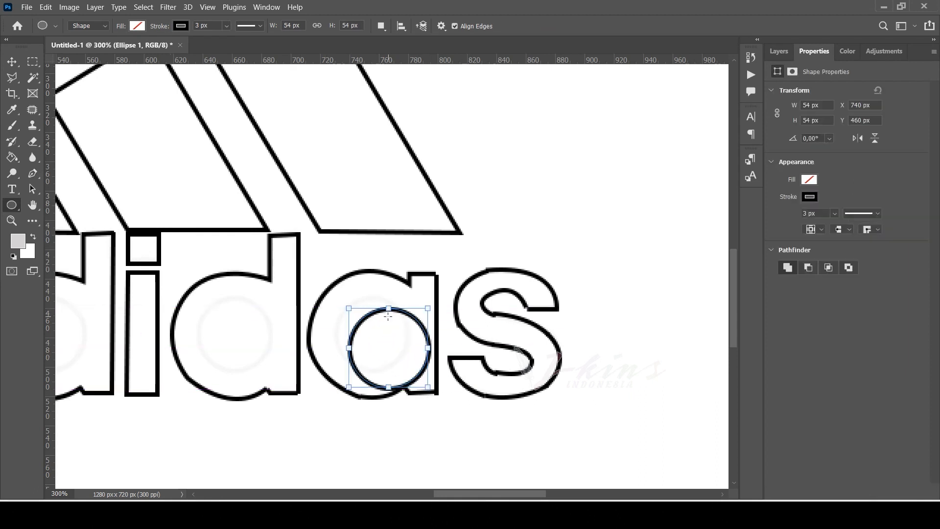
{"action": "key", "text": "v"}
{"action": "left_click_drag", "start_coordinate": [401, 315], "coordinate": [389, 298]}
{"action": "key", "text": "ctrl+t"}
{"action": "left_click_drag", "start_coordinate": [414, 374], "coordinate": [405, 365]}
{"action": "left_click_drag", "start_coordinate": [381, 295], "coordinate": [385, 304]}
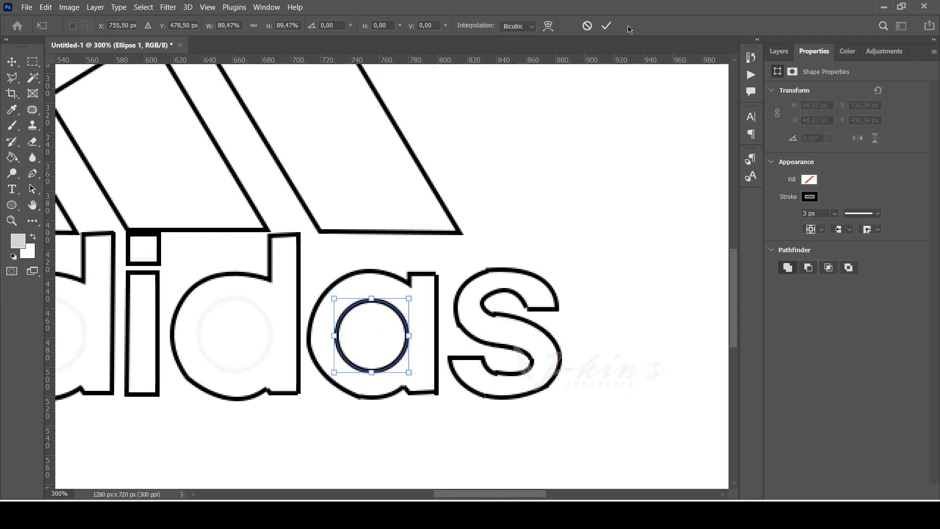
{"action": "left_click", "coordinate": [606, 25]}
Duplicate the Ellipse 1 layer
{"action": "left_click", "coordinate": [779, 51]}
{"action": "right_click", "coordinate": [830, 125]}
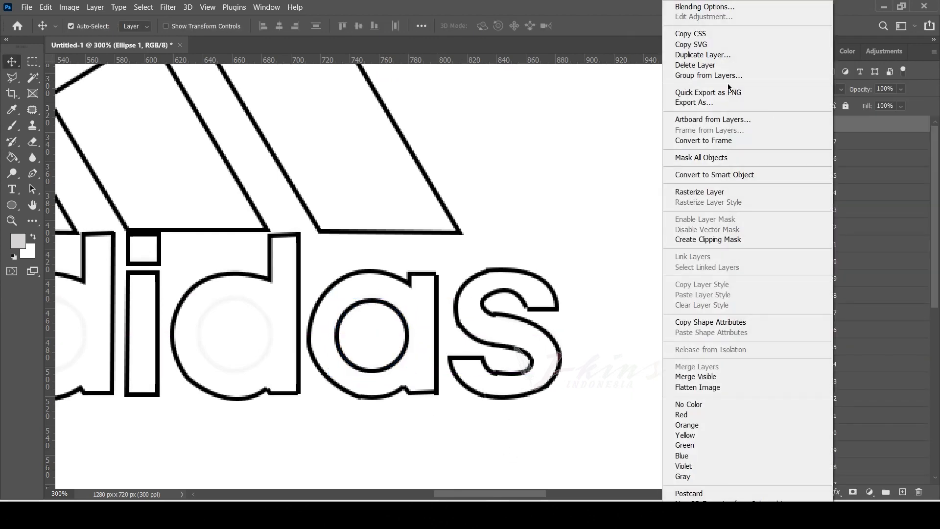
{"action": "left_click", "coordinate": [696, 54]}
{"action": "left_click", "coordinate": [572, 135]}
Move the copied circle horizontally from the second a onto the faded inner circle of the second letter d
{"action": "key", "text": "ctrl+t"}
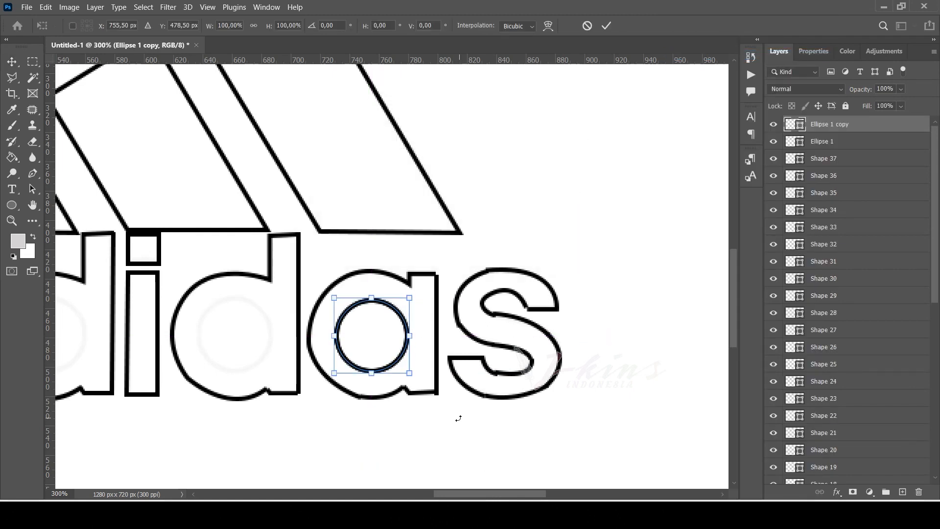
{"action": "key", "text": "Left"}
{"action": "key", "text": "Left"}
{"action": "key", "text": "Left"}
{"action": "key", "text": "Left"}
{"action": "key", "text": "Left"}
{"action": "key", "text": "Left"}
{"action": "key", "text": "Left"}
{"action": "key", "text": "Left"}
{"action": "key", "text": "Left"}
{"action": "key", "text": "Left"}
{"action": "key", "text": "Left"}
{"action": "key", "text": "Left"}
{"action": "key", "text": "Left"}
{"action": "key", "text": "Left"}
{"action": "key", "text": "Left"}
{"action": "key", "text": "Left"}
{"action": "key", "text": "Left"}
{"action": "key", "text": "Left"}
{"action": "key", "text": "Left"}
{"action": "key", "text": "Left"}
{"action": "key", "text": "Left"}
{"action": "key", "text": "Left"}
{"action": "key", "text": "Left"}
{"action": "key", "text": "Left"}
{"action": "key", "text": "Left"}
{"action": "key", "text": "Left"}
{"action": "key", "text": "Left"}
{"action": "key", "text": "Left"}
{"action": "key", "text": "Left"}
{"action": "key", "text": "Left"}
{"action": "key", "text": "Left"}
{"action": "key", "text": "Left"}
{"action": "key", "text": "Left"}
{"action": "key", "text": "Left"}
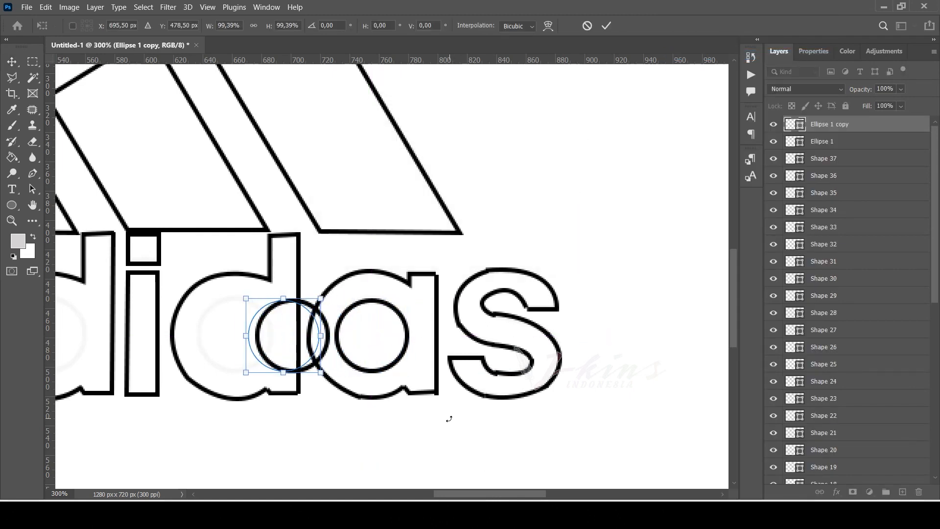
{"action": "key", "text": "Right"}
{"action": "key", "text": "Right"}
{"action": "key", "text": "Right"}
{"action": "key", "text": "Right"}
{"action": "key", "text": "Right"}
{"action": "key", "text": "Right"}
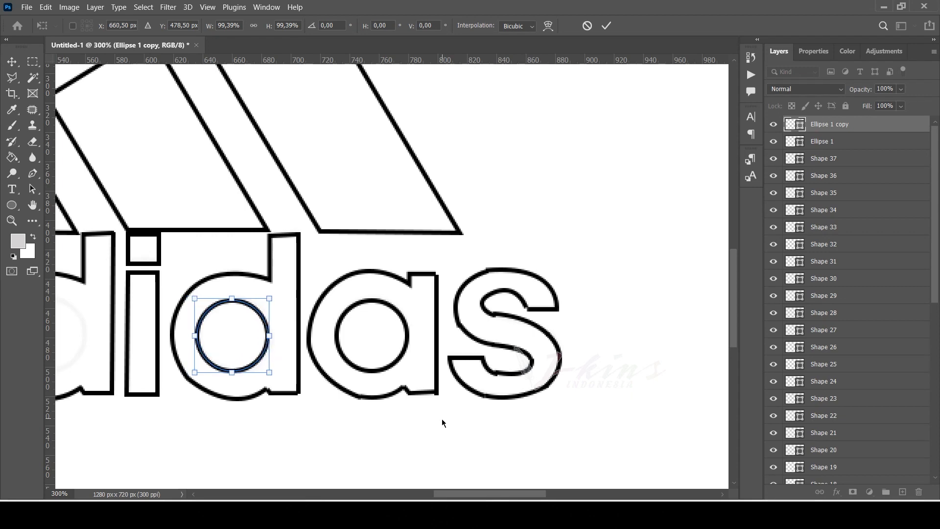
{"action": "key", "text": "Return"}
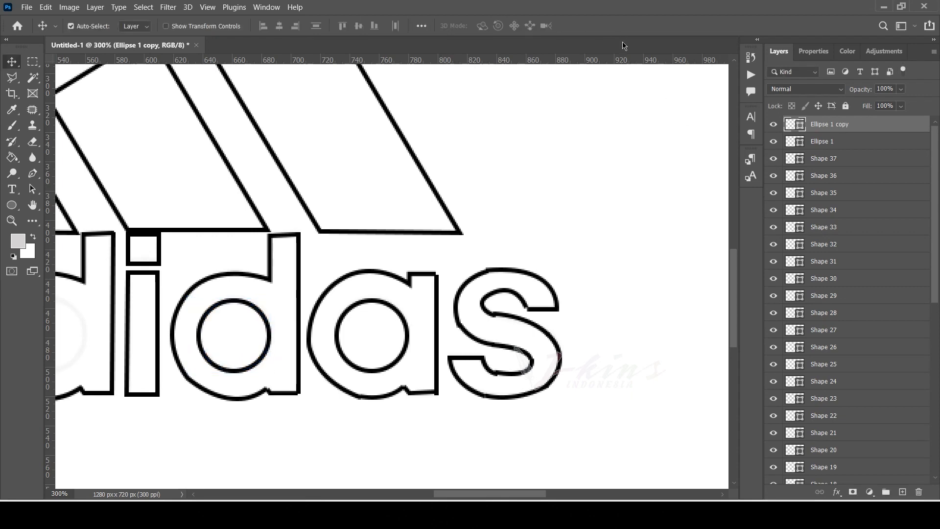
Duplicate the second d's inner circle layer, Ellipse 1 copy
{"action": "right_click", "coordinate": [822, 126]}
{"action": "left_click", "coordinate": [718, 56]}
{"action": "key", "text": "Return"}
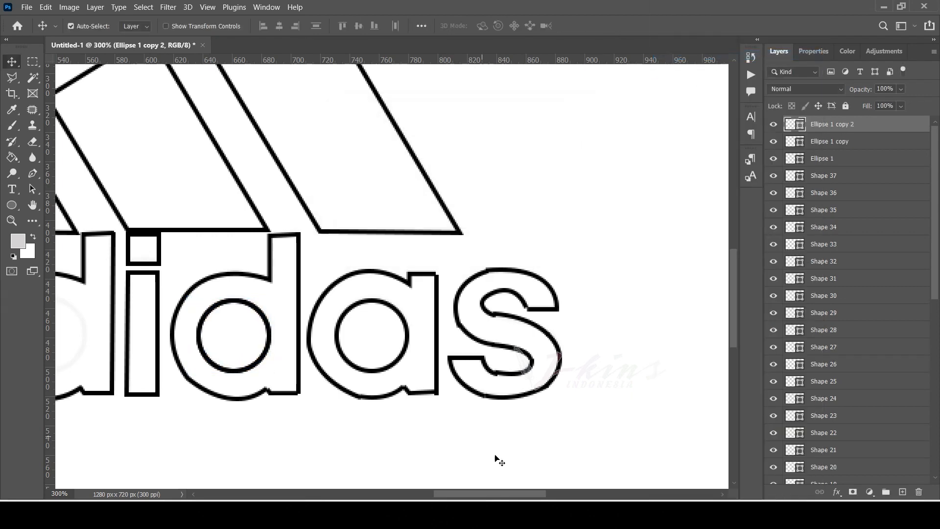
Move the copied circle horizontally from the second d onto the faded inner circle of the first letter d
{"action": "left_click_drag", "start_coordinate": [516, 493], "coordinate": [464, 490]}
{"action": "key", "text": "ctrl+t"}
{"action": "key", "text": "Left"}
{"action": "key", "text": "Left"}
{"action": "key", "text": "Left"}
{"action": "key", "text": "Left"}
{"action": "key", "text": "Left"}
{"action": "key", "text": "Left"}
{"action": "key", "text": "Left"}
{"action": "key", "text": "Left"}
{"action": "key", "text": "Left"}
{"action": "key", "text": "Left"}
{"action": "key", "text": "Left"}
{"action": "key", "text": "Left"}
{"action": "key", "text": "Left"}
{"action": "key", "text": "Left"}
{"action": "key", "text": "Left"}
{"action": "key", "text": "Left"}
{"action": "key", "text": "Left"}
{"action": "key", "text": "Left"}
{"action": "key", "text": "Left"}
{"action": "key", "text": "Left"}
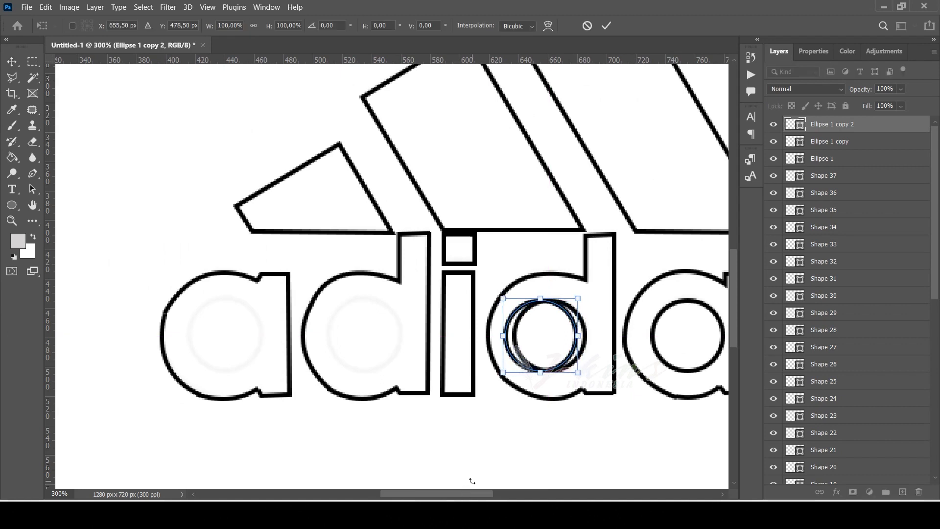
{"action": "key", "text": "Left"}
{"action": "key", "text": "Left"}
{"action": "key", "text": "Left"}
{"action": "key", "text": "Left"}
{"action": "key", "text": "Left"}
{"action": "key", "text": "Left"}
{"action": "key", "text": "Left"}
{"action": "key", "text": "Left"}
{"action": "key", "text": "Left"}
{"action": "key", "text": "Left"}
{"action": "key", "text": "Left"}
{"action": "key", "text": "Left"}
{"action": "key", "text": "Left"}
{"action": "key", "text": "Left"}
{"action": "key", "text": "Left"}
{"action": "key", "text": "Left"}
{"action": "key", "text": "Left"}
{"action": "key", "text": "Left"}
{"action": "key", "text": "Left"}
{"action": "key", "text": "Left"}
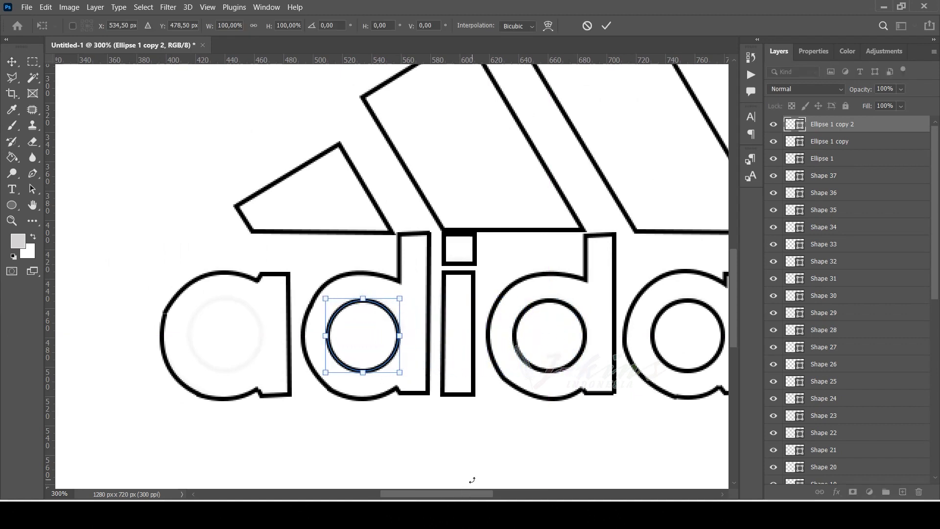
{"action": "key", "text": "Left"}
{"action": "key", "text": "Right"}
{"action": "left_click", "coordinate": [607, 26]}
Duplicate the first d's inner circle layer, Ellipse 1 copy 2
{"action": "right_click", "coordinate": [812, 126]}
{"action": "left_click", "coordinate": [691, 55]}
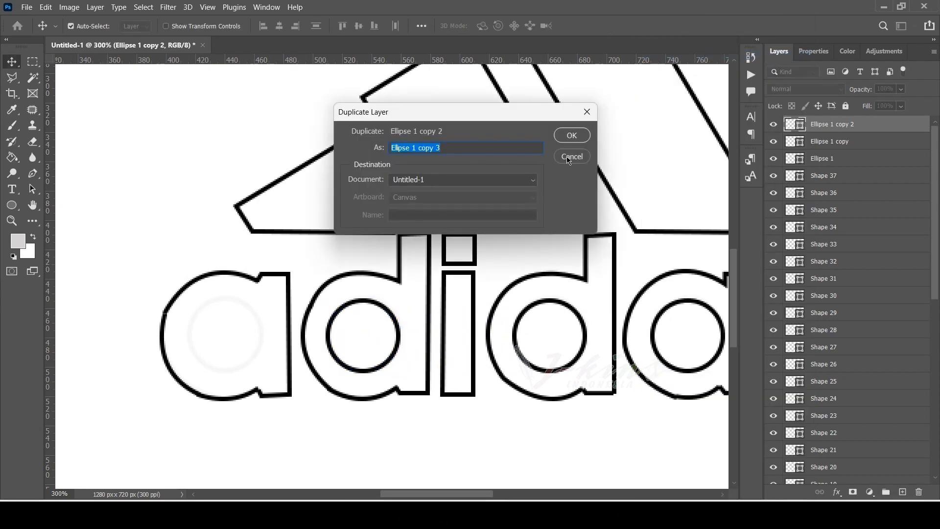
{"action": "left_click", "coordinate": [572, 136]}
Move the new circle copy horizontally from the first d onto the faded inner circle of the first letter a
{"action": "key", "text": "ctrl+t"}
{"action": "key", "text": "shift+Left"}
{"action": "key", "text": "shift+Left"}
{"action": "key", "text": "shift+Left"}
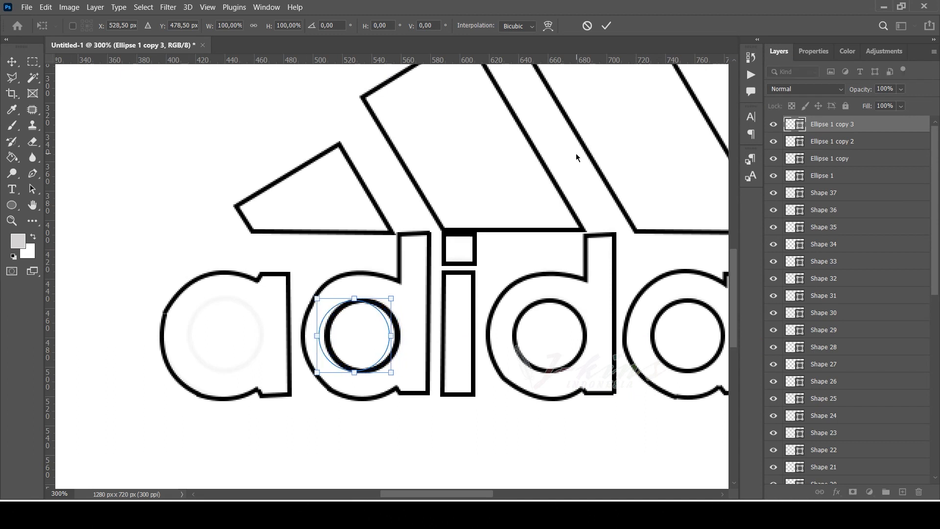
{"action": "key", "text": "shift+Left"}
{"action": "key", "text": "shift+Left"}
{"action": "key", "text": "shift+Left"}
{"action": "key", "text": "shift+Left"}
{"action": "key", "text": "shift+Left"}
{"action": "key", "text": "shift+Left"}
{"action": "key", "text": "Left"}
{"action": "key", "text": "Left"}
{"action": "key", "text": "Left"}
{"action": "key", "text": "Left"}
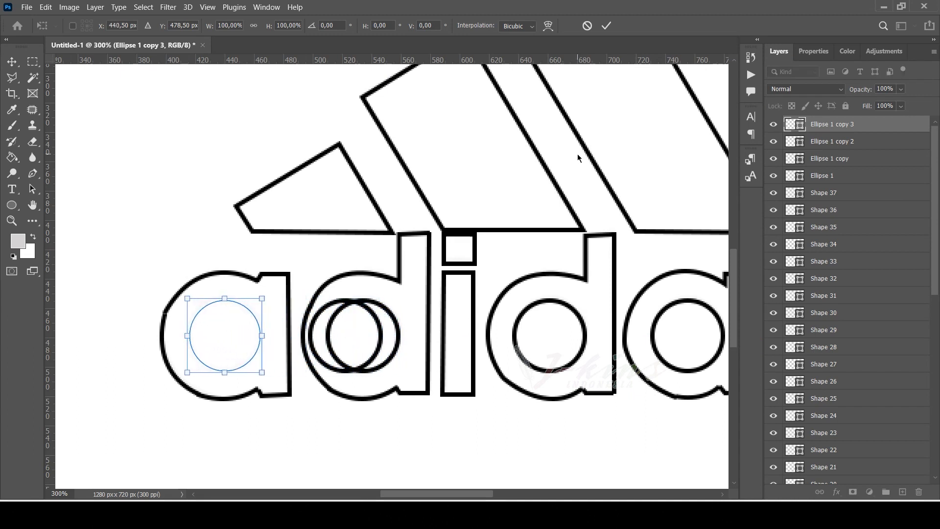
{"action": "left_click", "coordinate": [606, 26]}
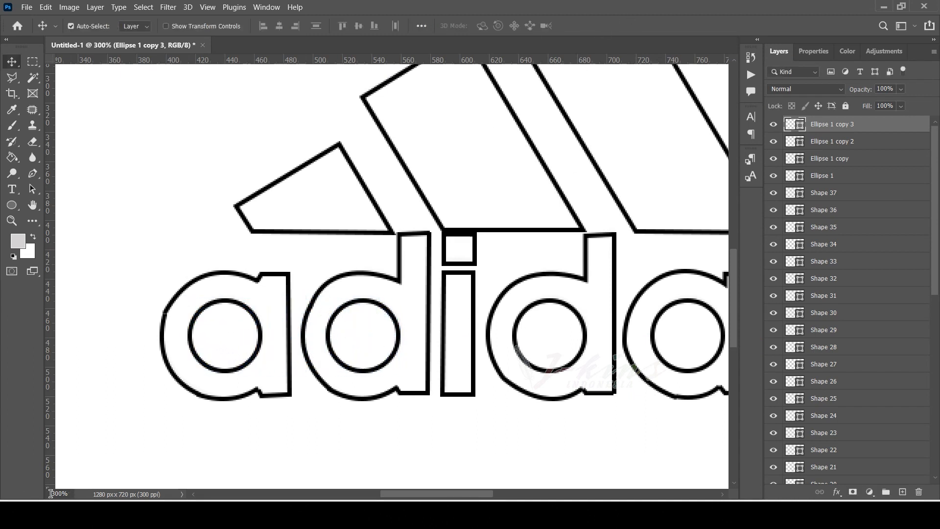
Quick-export the outlined logo as a PNG named 1 in the adidas1 folder and close the original document
{"action": "left_click", "coordinate": [51, 493]}
{"action": "type", "text": "100"}
{"action": "key", "text": "Return"}
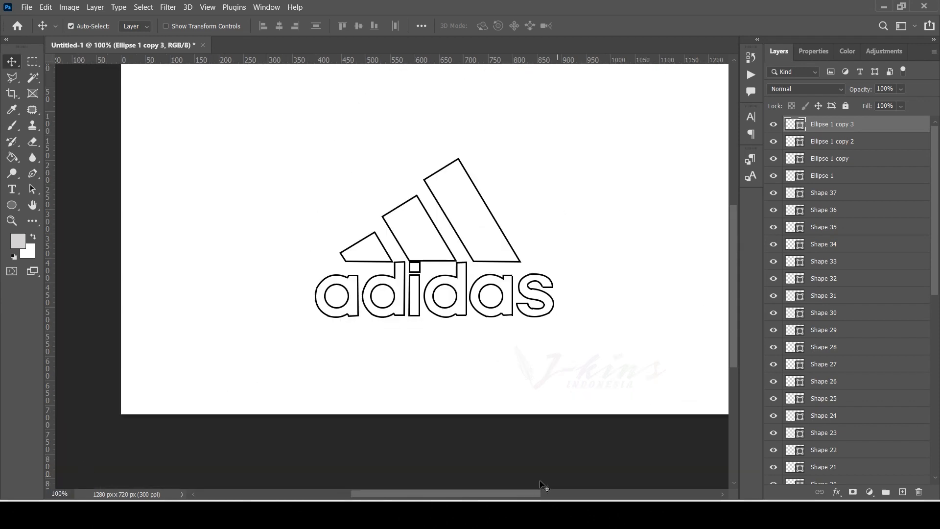
{"action": "left_click_drag", "start_coordinate": [495, 494], "coordinate": [503, 494]}
{"action": "scroll", "coordinate": [657, 362], "scroll_direction": "up", "scroll_amount": 1}
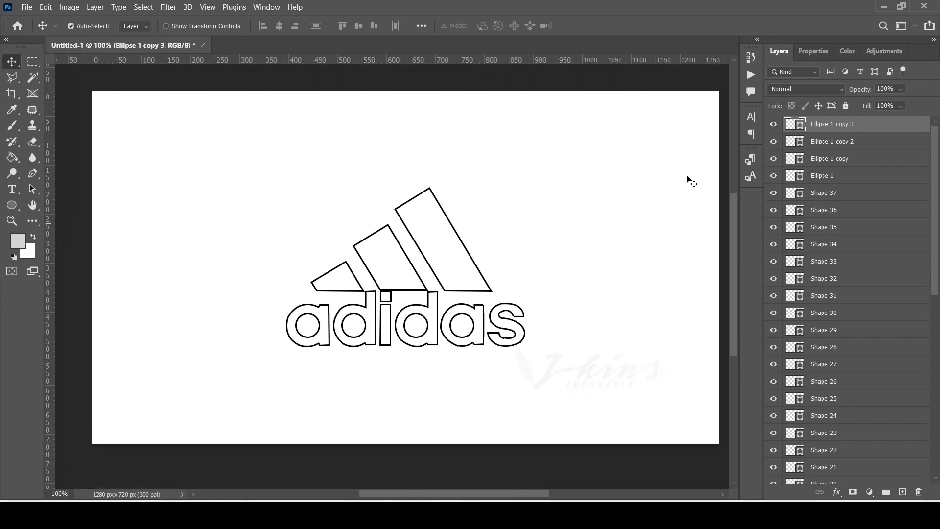
{"action": "left_click", "coordinate": [27, 7]}
{"action": "mouse_move", "coordinate": [112, 188]}
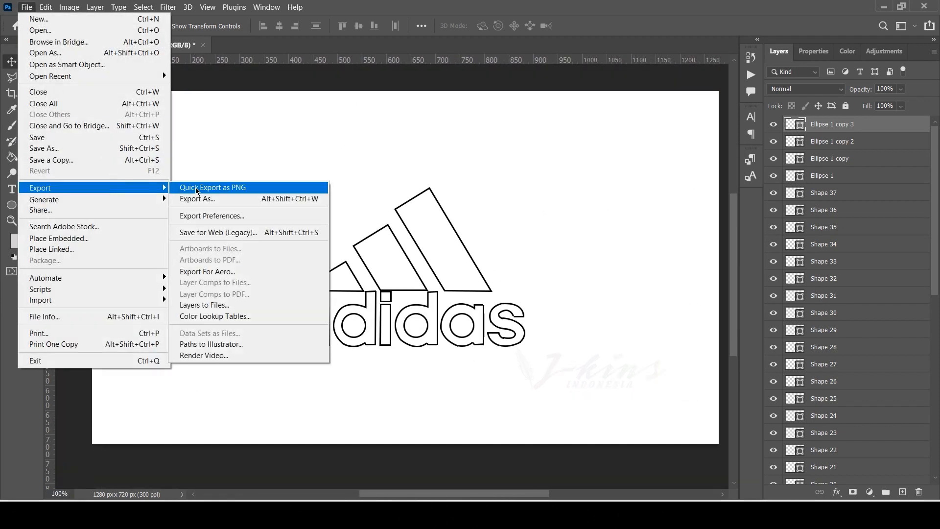
{"action": "left_click", "coordinate": [197, 189]}
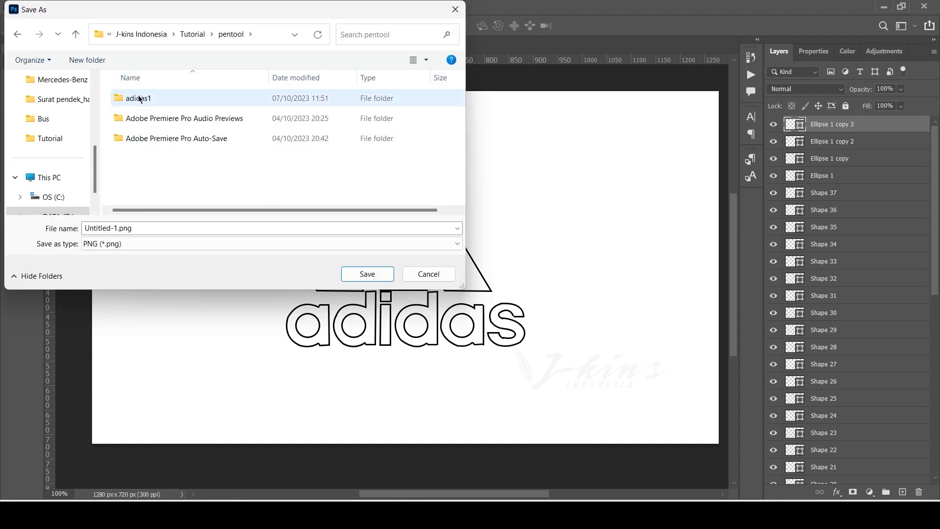
{"action": "double_click", "coordinate": [139, 96]}
{"action": "left_click", "coordinate": [142, 229]}
{"action": "type", "text": "1"}
{"action": "left_click", "coordinate": [379, 273]}
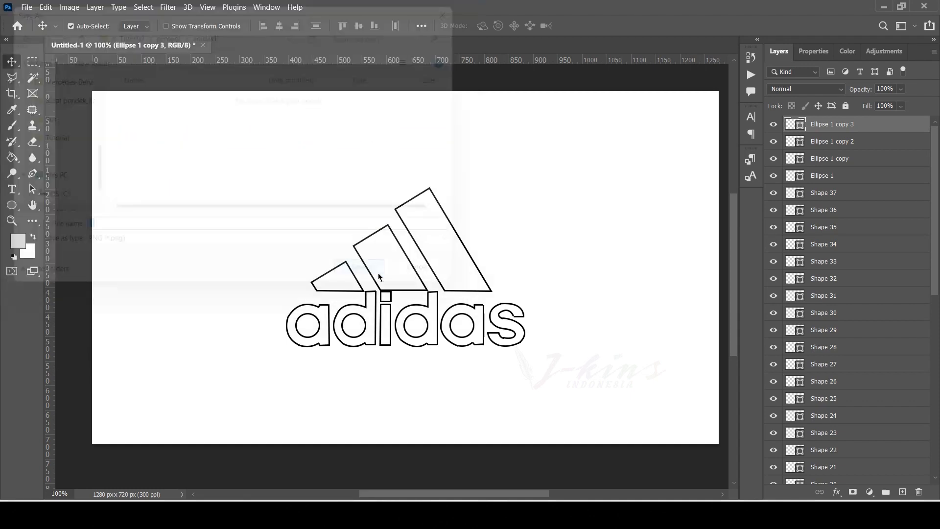
{"action": "left_click", "coordinate": [202, 45]}
{"action": "left_click", "coordinate": [486, 206]}
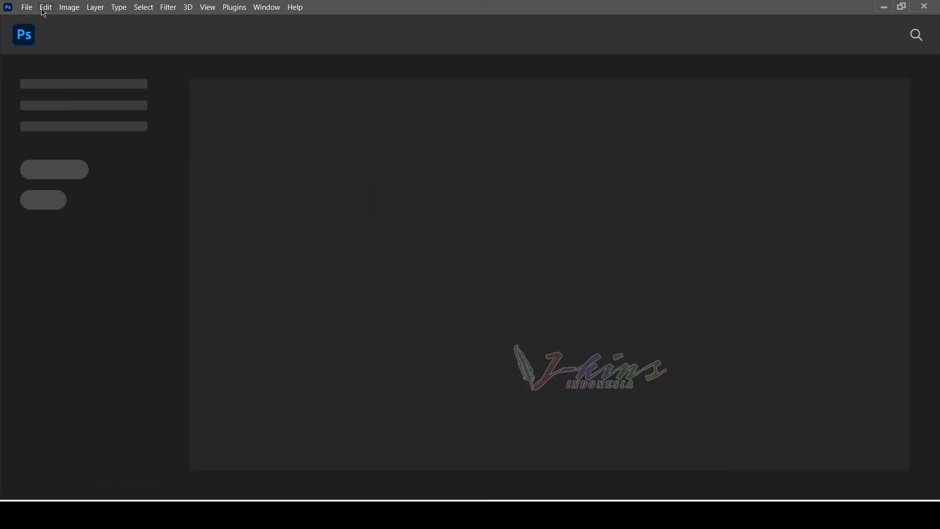
Open 1.png from the adidas1 folder and unlock its Background layer
{"action": "left_click", "coordinate": [26, 7]}
{"action": "left_click", "coordinate": [44, 28]}
{"action": "double_click", "coordinate": [140, 97]}
{"action": "double_click", "coordinate": [143, 116]}
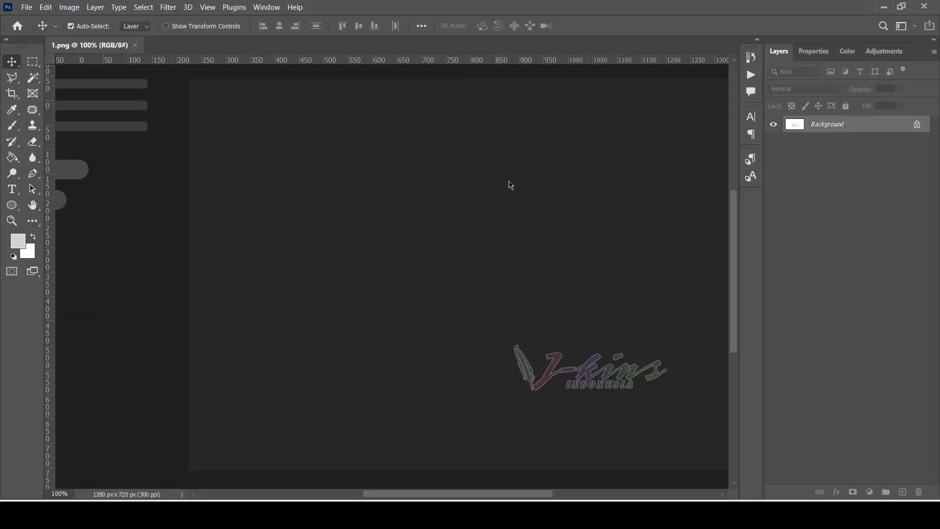
{"action": "left_click", "coordinate": [911, 126]}
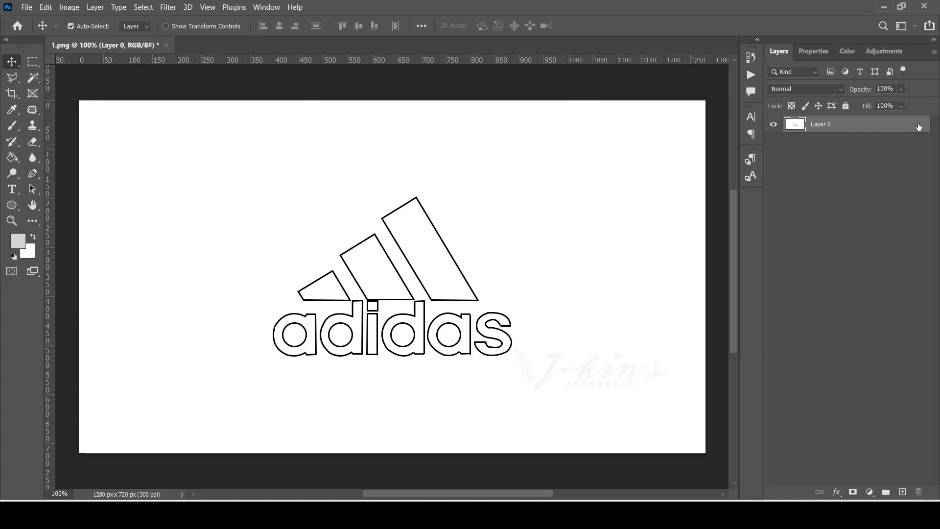
Set the foreground colour to a light green
{"action": "left_click", "coordinate": [20, 246]}
{"action": "left_click_drag", "start_coordinate": [765, 277], "coordinate": [765, 237]}
{"action": "left_click", "coordinate": [711, 127]}
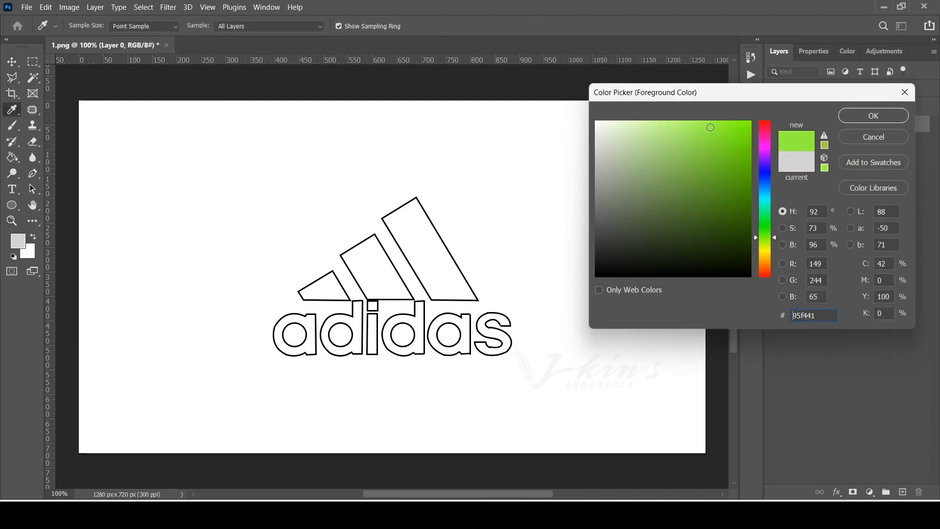
{"action": "mouse_move", "coordinate": [710, 127]}
{"action": "left_mouse_down"}
{"action": "mouse_move", "coordinate": [674, 124]}
{"action": "mouse_move", "coordinate": [690, 126]}
{"action": "left_mouse_up"}
{"action": "left_click_drag", "start_coordinate": [775, 238], "coordinate": [776, 233]}
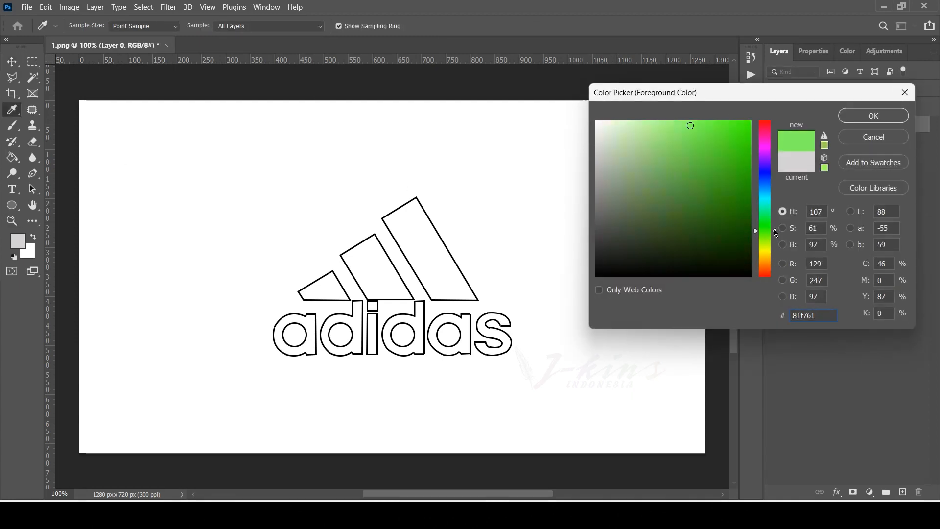
{"action": "left_click", "coordinate": [684, 125]}
{"action": "left_click", "coordinate": [874, 116]}
{"action": "key", "text": "v"}
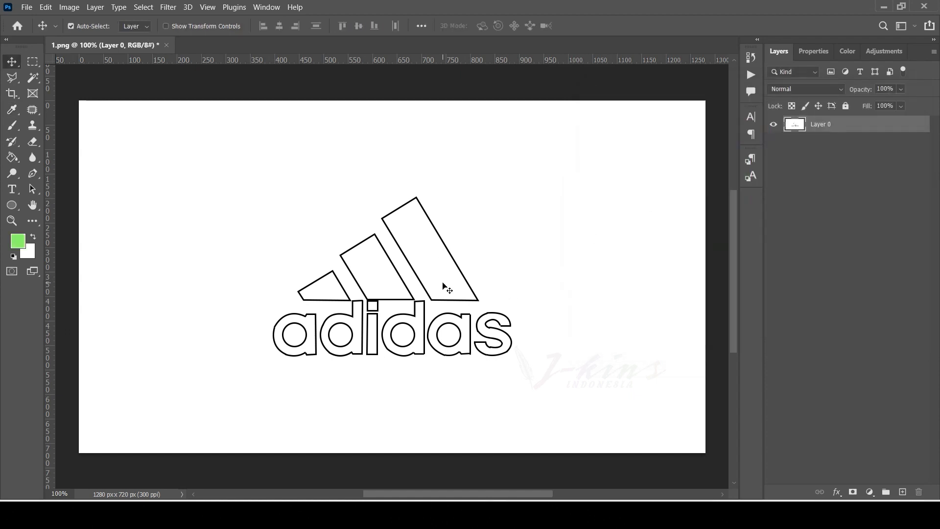
Fill the logo's three stripes with the green foreground colour using the Paint Bucket tool
{"action": "key", "text": "g"}
{"action": "left_click", "coordinate": [444, 291]}
{"action": "left_click", "coordinate": [395, 286]}
{"action": "left_click", "coordinate": [327, 292]}
Fill all the letters of adidas, including the dot of the i, with green, leaving the inner circles white
{"action": "left_click", "coordinate": [310, 332]}
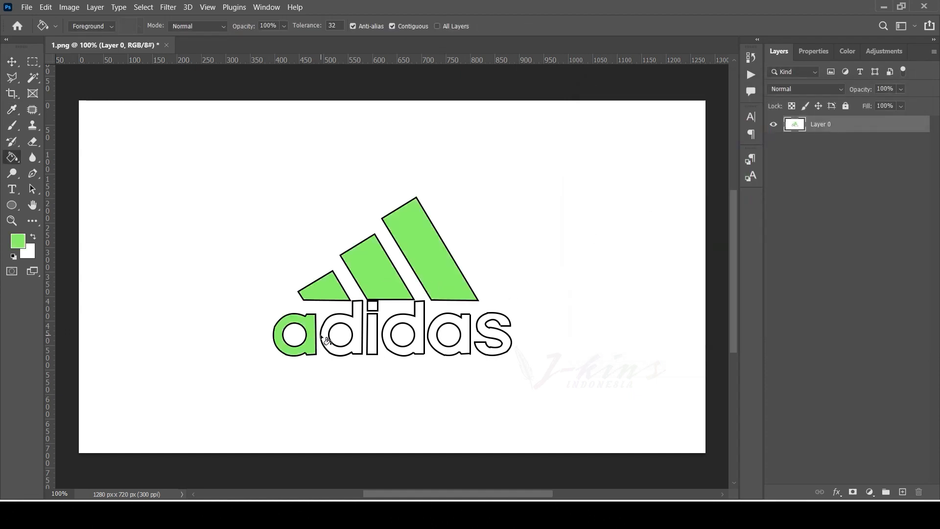
{"action": "left_click", "coordinate": [324, 338]}
{"action": "left_click", "coordinate": [378, 342]}
{"action": "left_click", "coordinate": [374, 307]}
{"action": "left_click", "coordinate": [421, 333]}
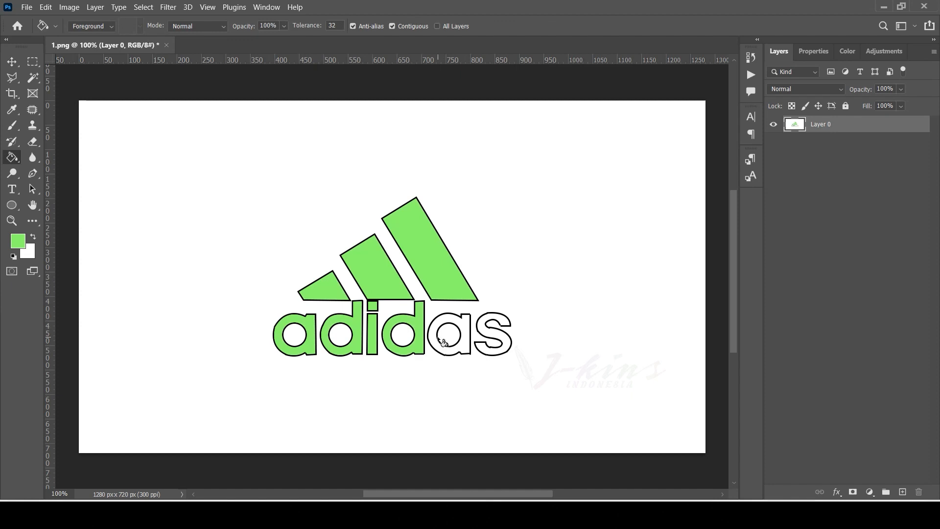
{"action": "left_click", "coordinate": [434, 343]}
{"action": "left_click", "coordinate": [495, 351]}
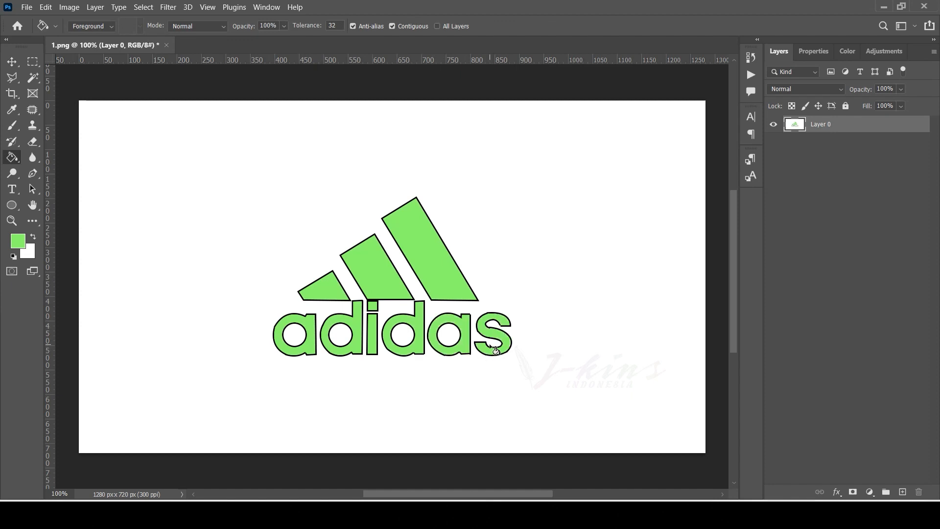
Set the foreground colour to 000000 and fill the four inner letter circles and the logo's background with it
{"action": "left_click", "coordinate": [19, 242]}
{"action": "type", "text": "000000"}
{"action": "left_click", "coordinate": [873, 116]}
{"action": "left_click", "coordinate": [295, 336]}
{"action": "left_click", "coordinate": [339, 337]}
{"action": "left_click", "coordinate": [403, 334]}
{"action": "left_click", "coordinate": [448, 335]}
{"action": "left_click", "coordinate": [629, 252]}
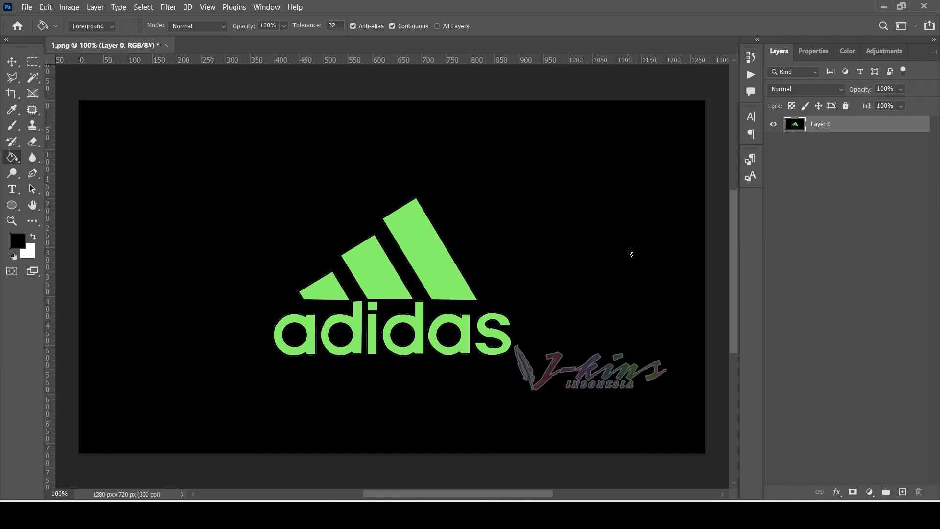
Quick-export the finished logo as a PNG named oke in the adidas1 folder and view oke.png full screen in the image viewer
{"action": "left_click", "coordinate": [26, 7]}
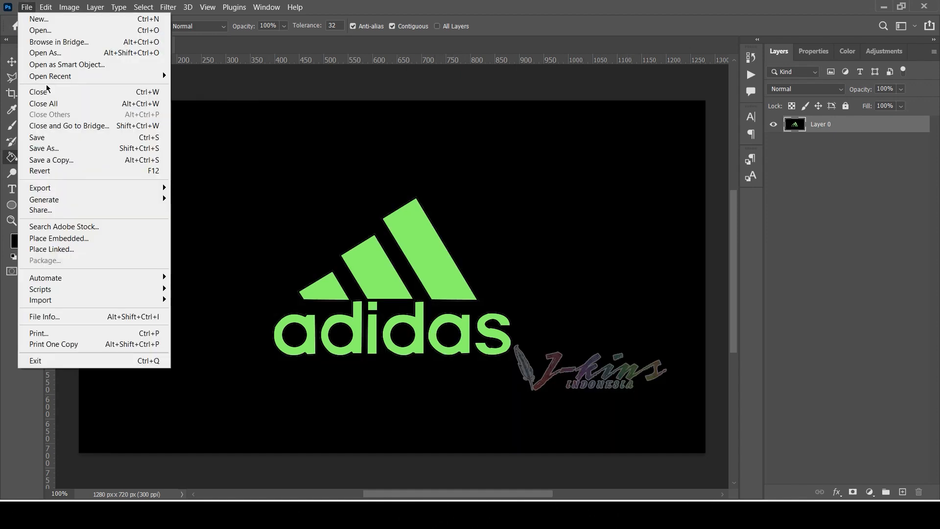
{"action": "mouse_move", "coordinate": [123, 188]}
{"action": "left_click", "coordinate": [200, 188]}
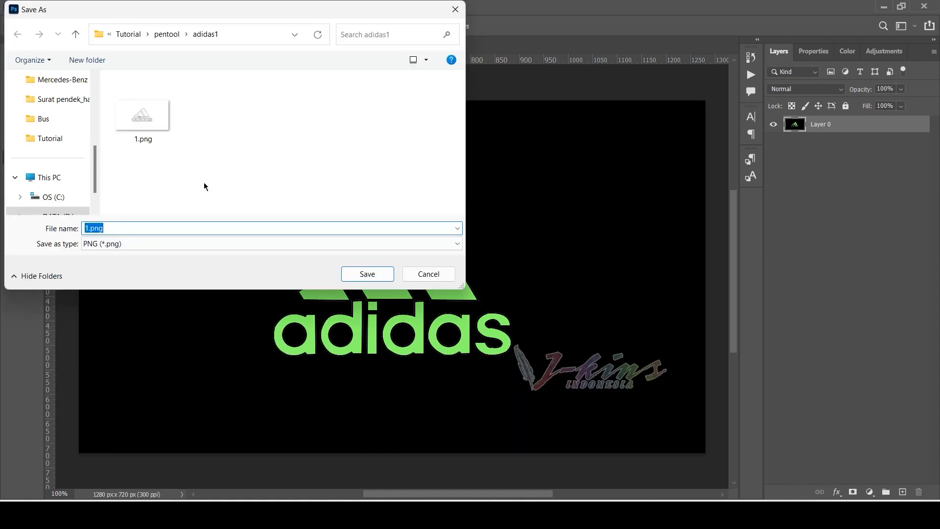
{"action": "type", "text": "oke"}
{"action": "left_click", "coordinate": [368, 274]}
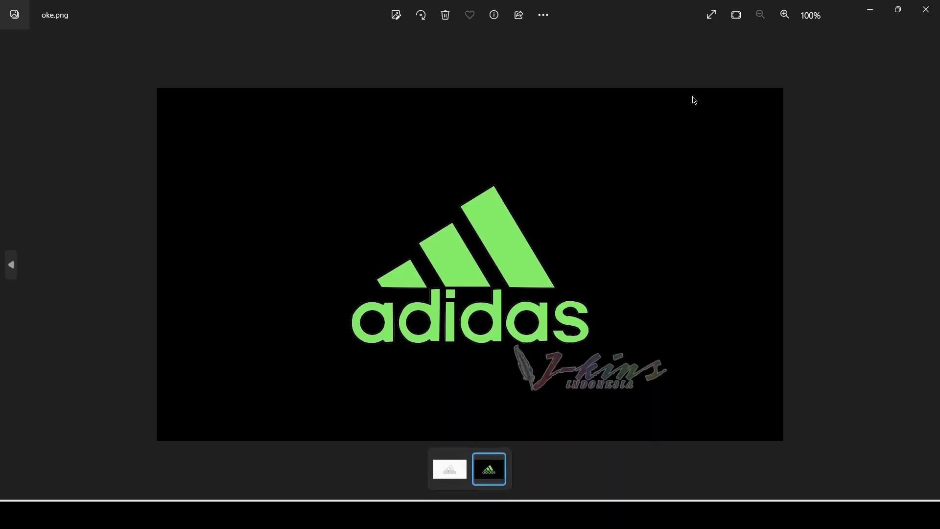
{"action": "left_click", "coordinate": [711, 16]}
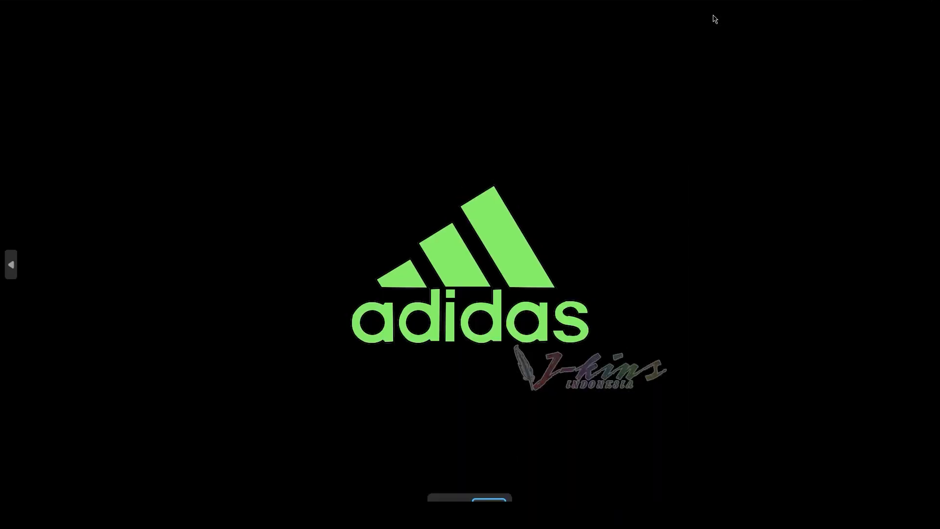